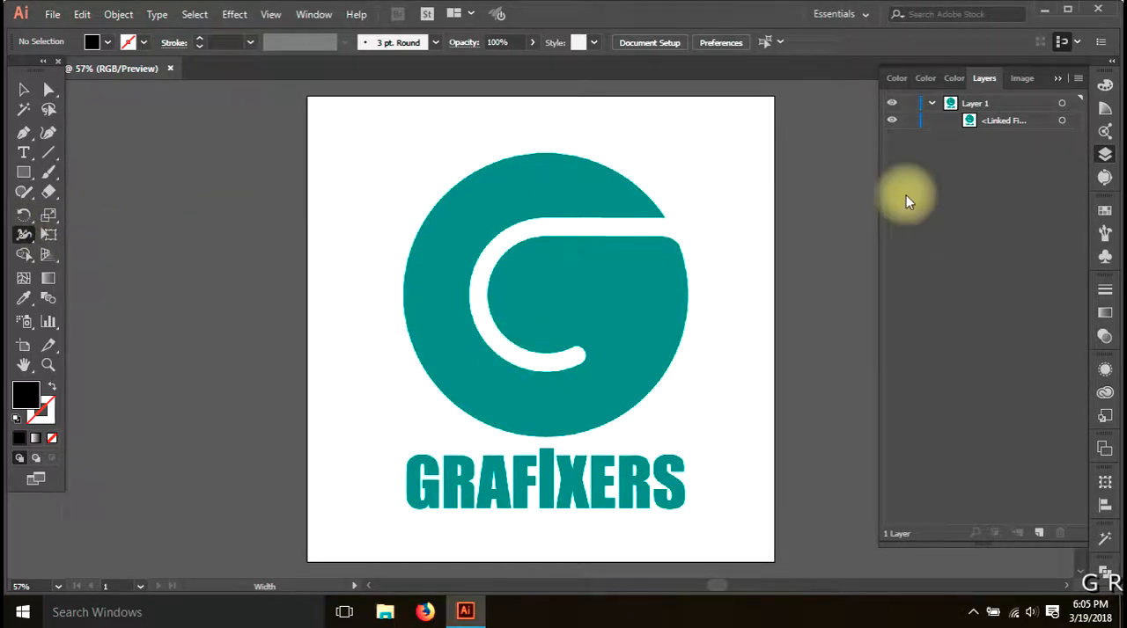
Hide the linked logo image and draw a large black square centred on the artboard
{"action": "left_click", "coordinate": [891, 121]}
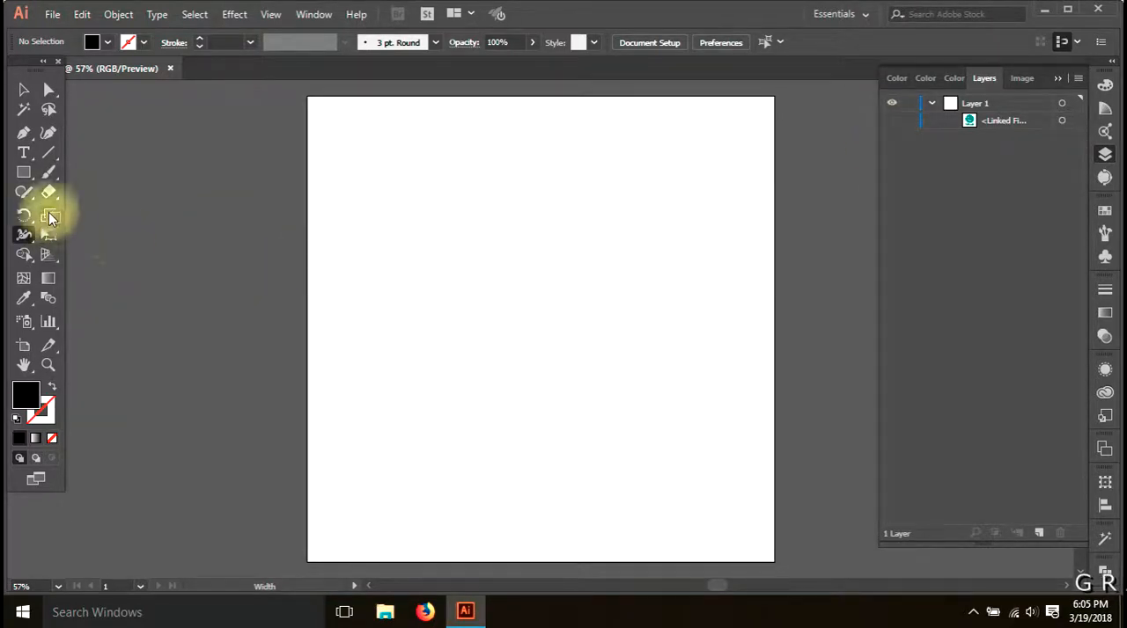
{"action": "left_click", "coordinate": [25, 236]}
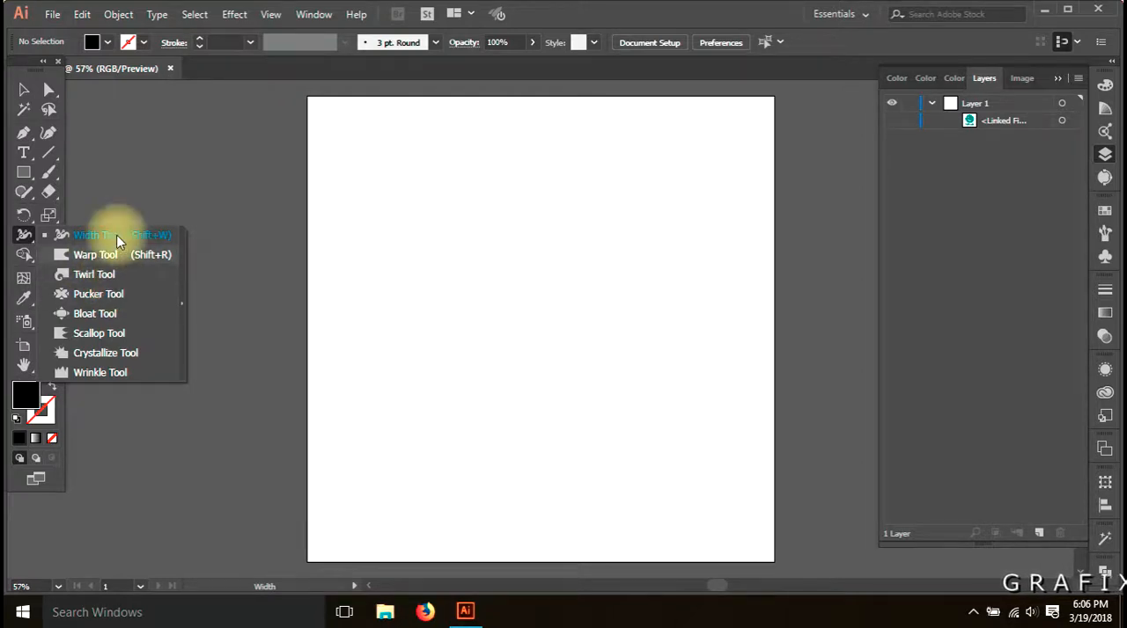
{"action": "left_click", "coordinate": [24, 173]}
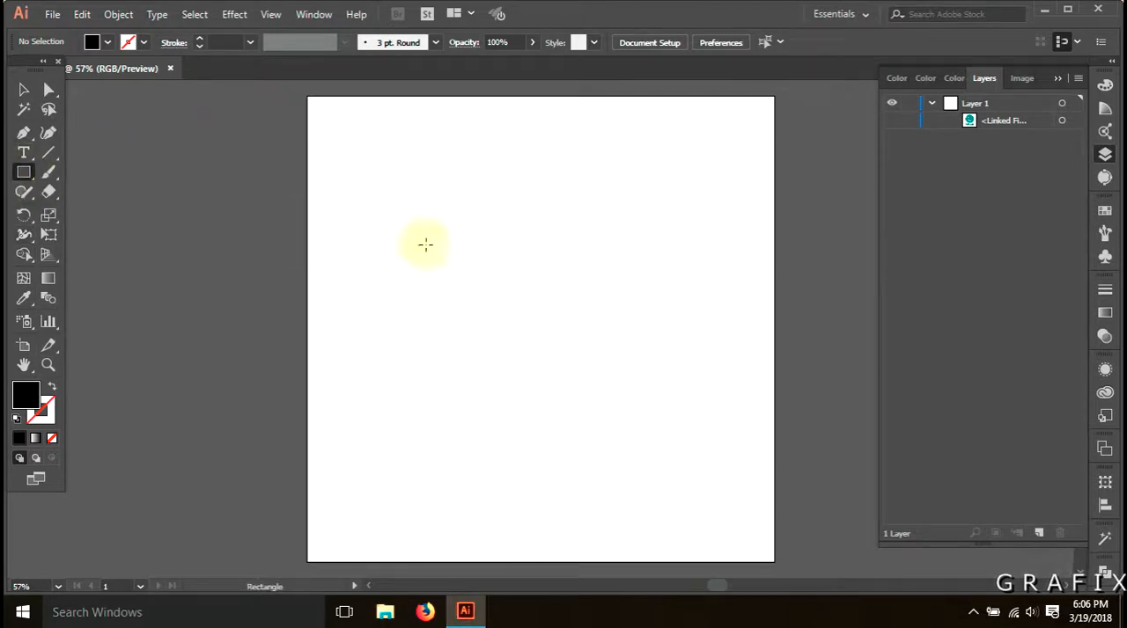
{"action": "left_click_drag", "start_coordinate": [380, 217], "coordinate": [708, 480]}
{"action": "key", "text": "v"}
{"action": "left_click_drag", "start_coordinate": [604, 447], "coordinate": [604, 384]}
{"action": "left_click", "coordinate": [735, 362]}
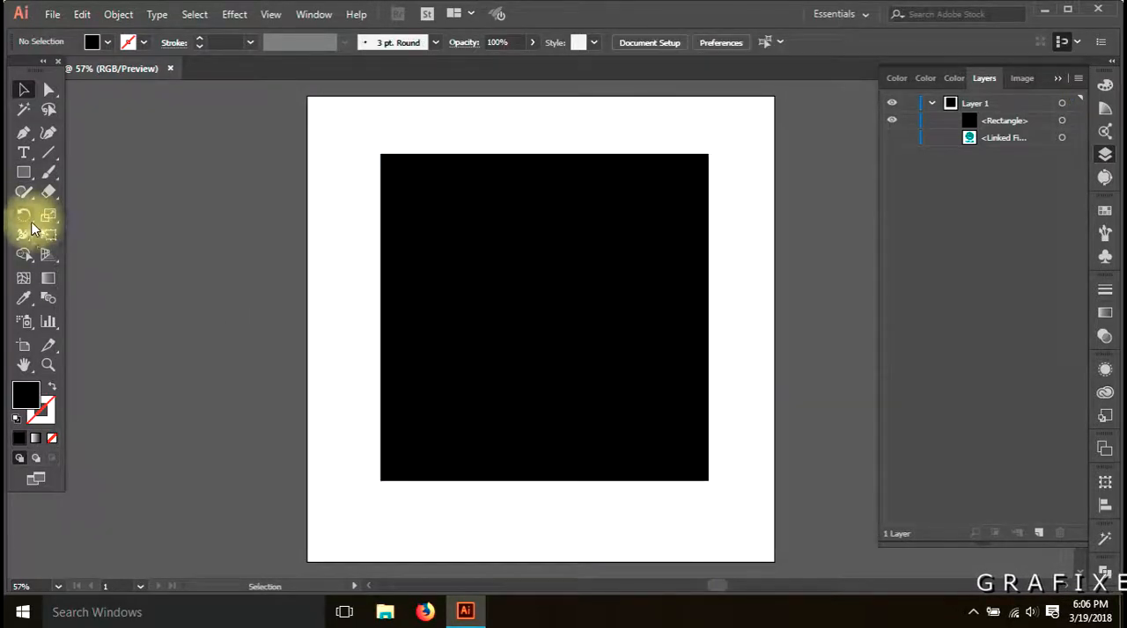
Use the Twirl tool to add one spiral to the square's left edge, two to its right edge and two to its top edge
{"action": "left_click_drag", "start_coordinate": [23, 235], "coordinate": [64, 272]}
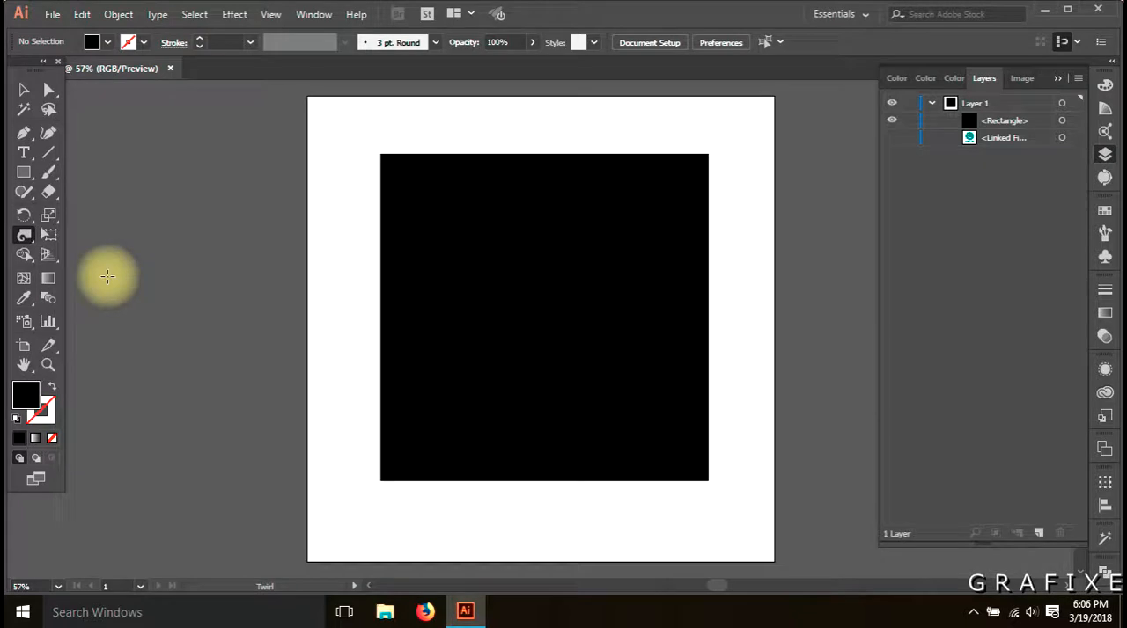
{"action": "left_click", "coordinate": [380, 255]}
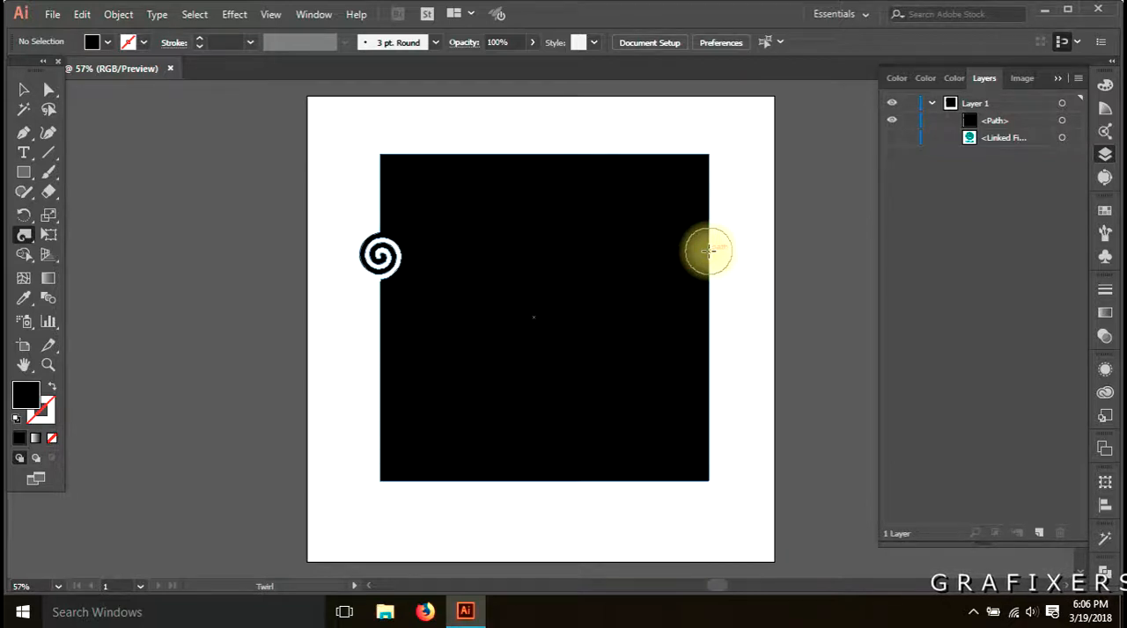
{"action": "left_click", "coordinate": [709, 253]}
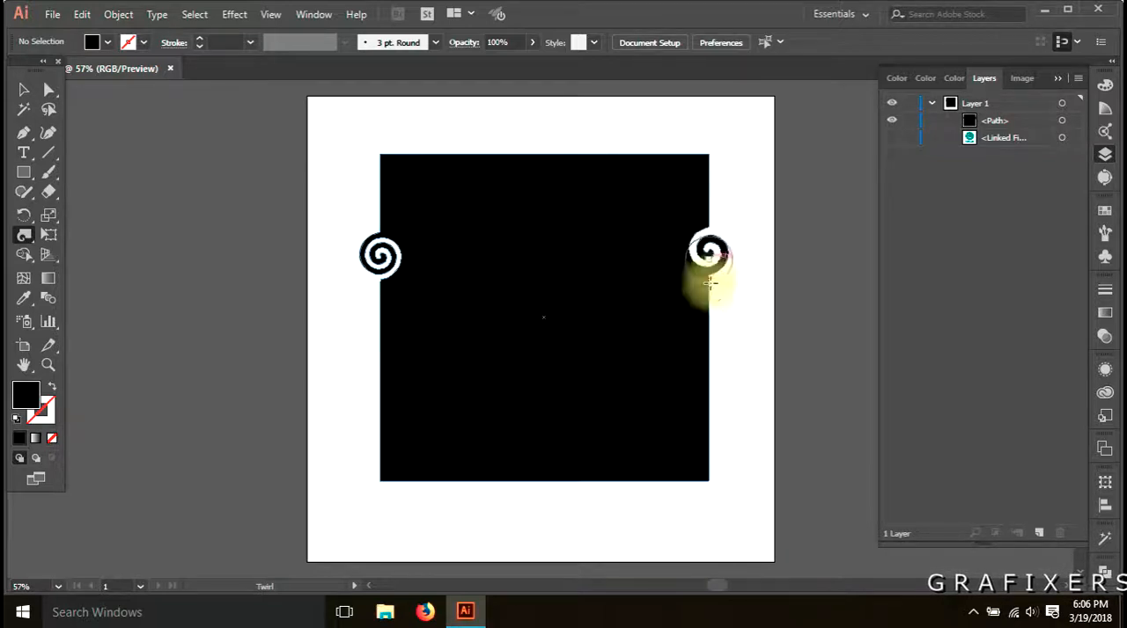
{"action": "left_click", "coordinate": [709, 361]}
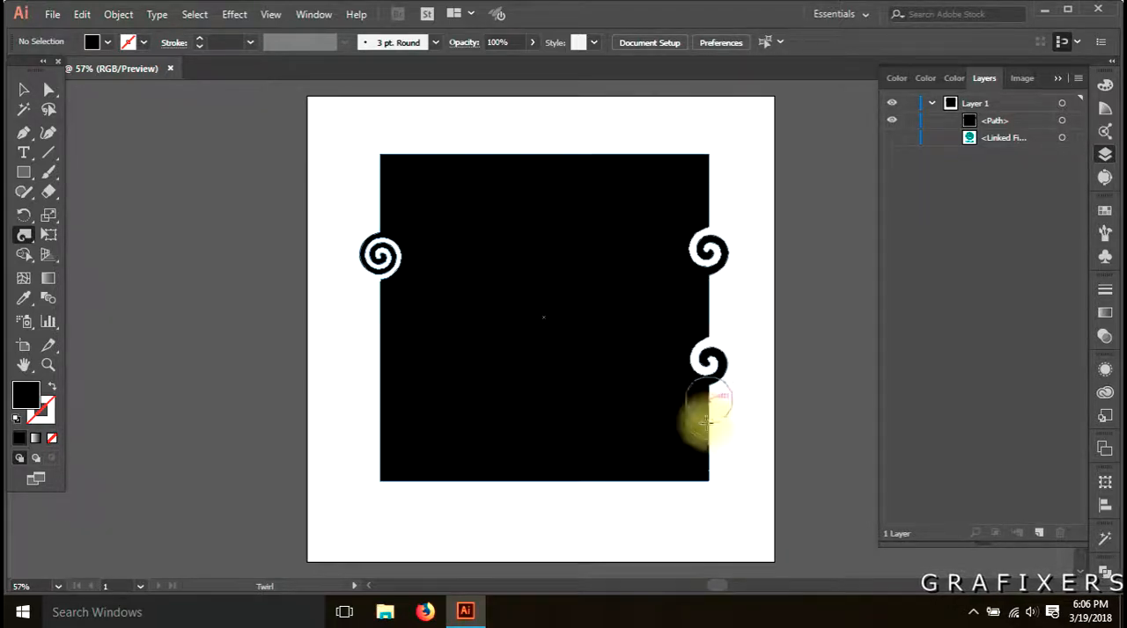
{"action": "left_click", "coordinate": [525, 154]}
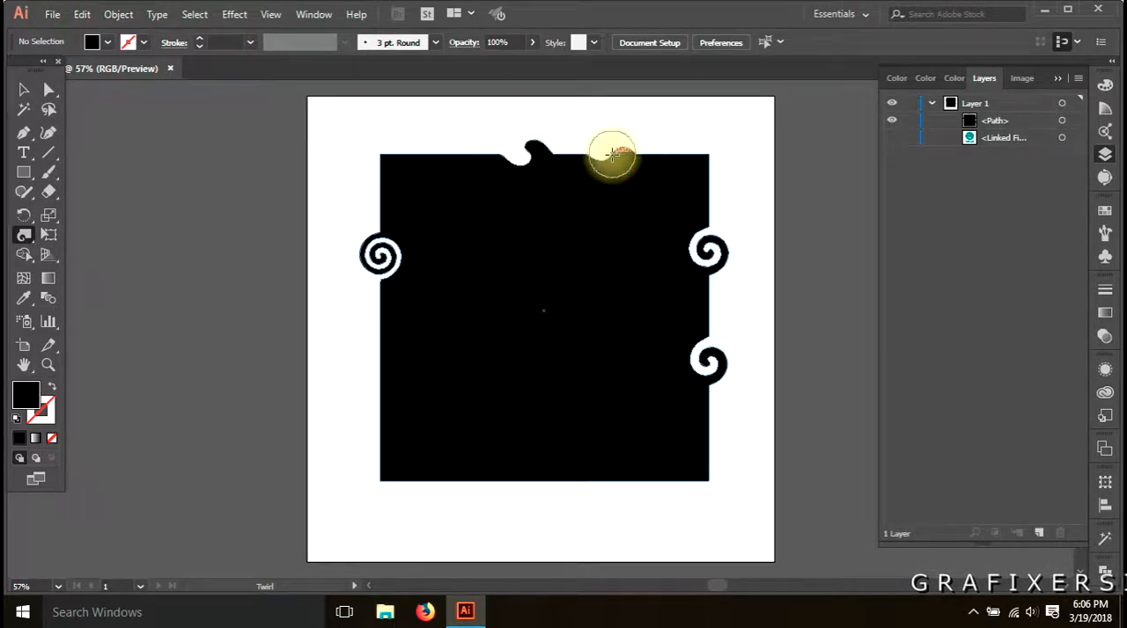
{"action": "left_click", "coordinate": [611, 154]}
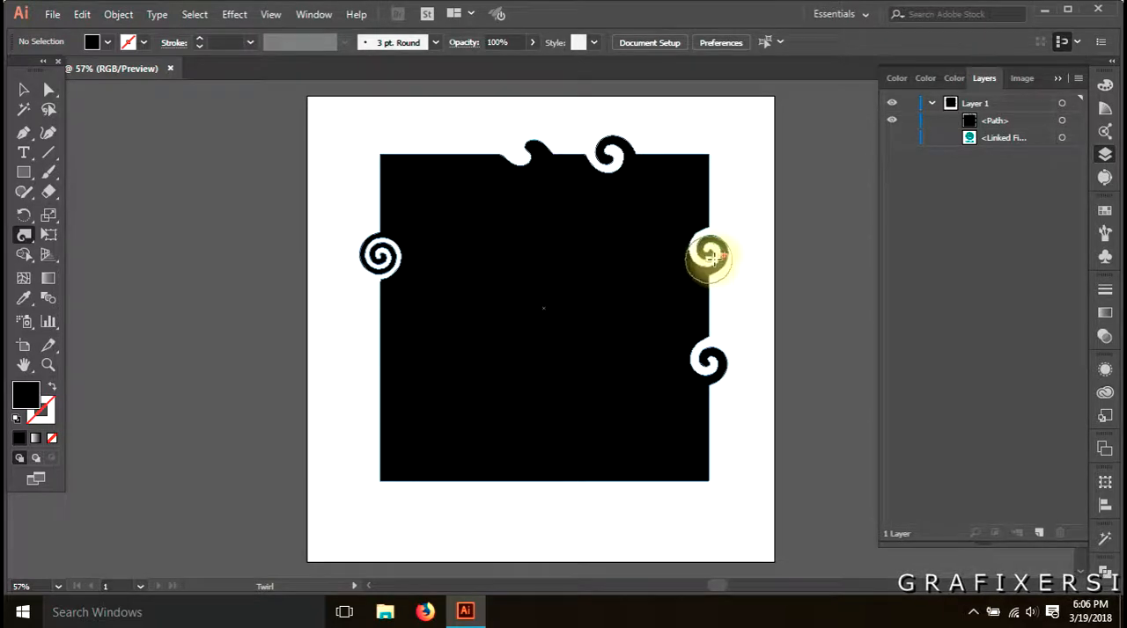
Twirl the left part of the square's top edge and its top-left corner into tight spirals
{"action": "scroll", "coordinate": [628, 158], "scroll_direction": "up", "scroll_amount": 5}
{"action": "left_click_drag", "start_coordinate": [431, 268], "coordinate": [797, 335]}
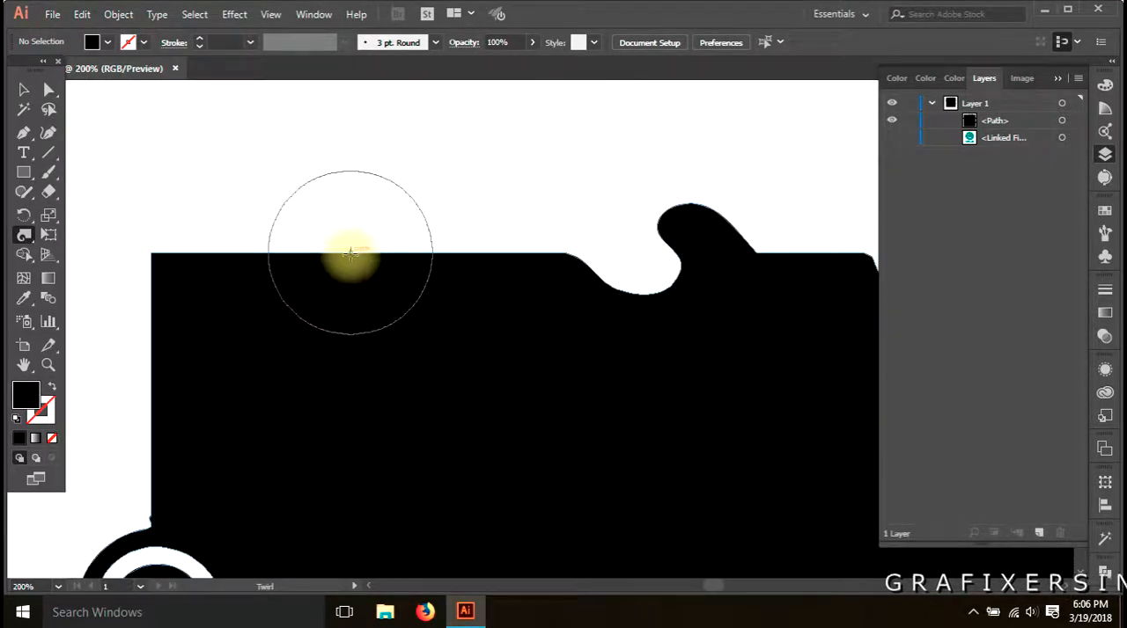
{"action": "left_click_drag", "start_coordinate": [349, 254], "coordinate": [349, 254]}
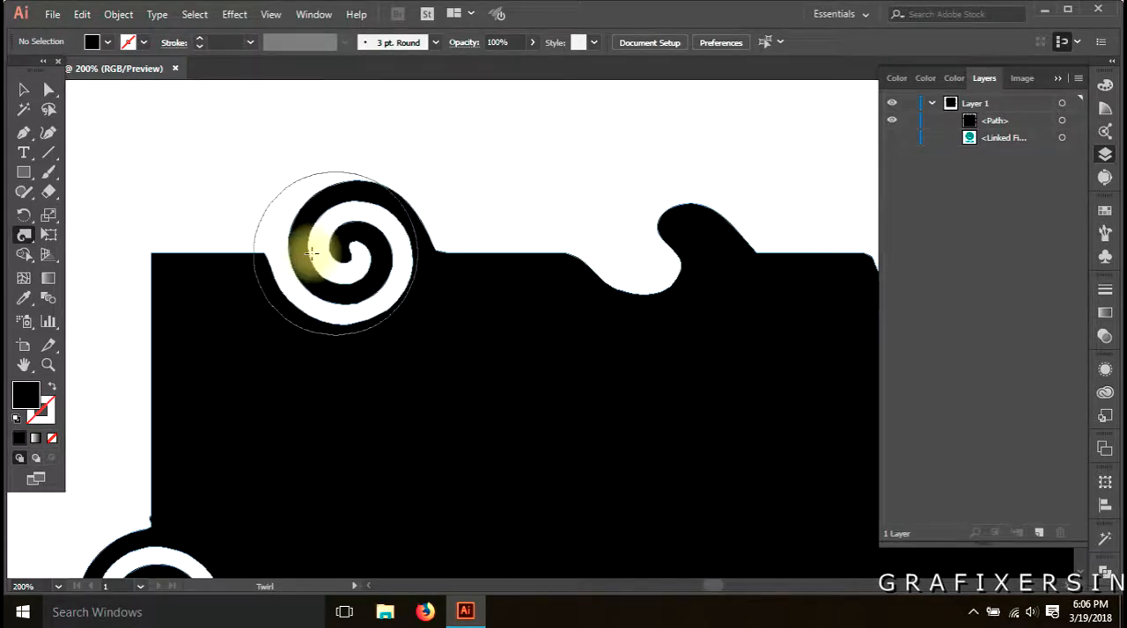
{"action": "left_click_drag", "start_coordinate": [151, 253], "coordinate": [151, 253]}
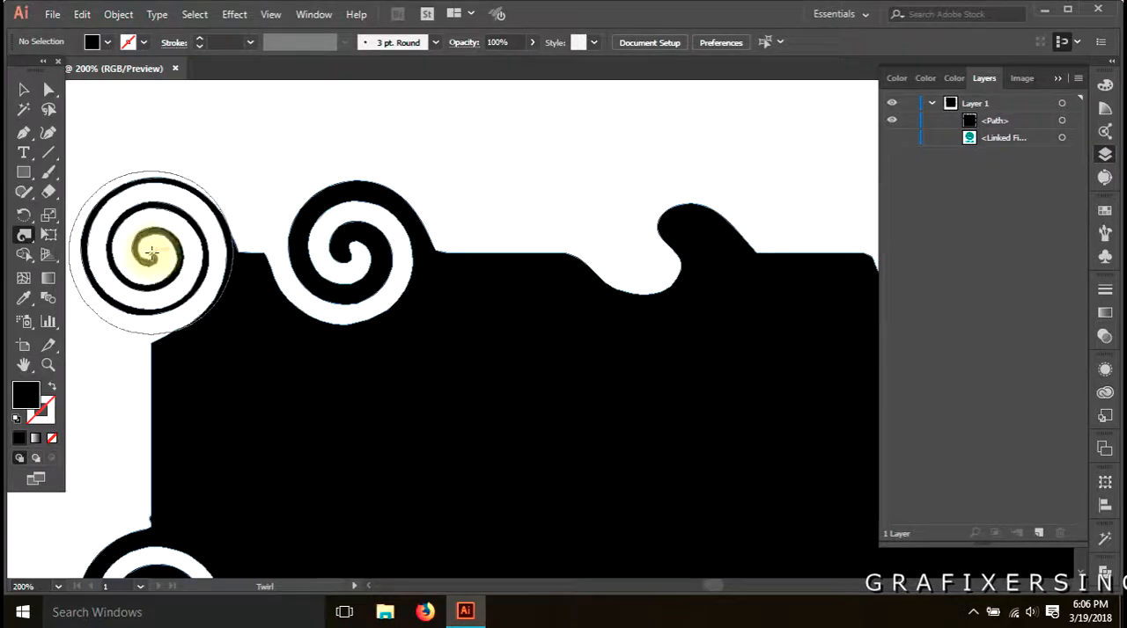
{"action": "key", "text": "a"}
Select the square and set the Twirl tool's brush width to 300 px
{"action": "scroll", "coordinate": [405, 320], "scroll_direction": "down", "scroll_amount": 2}
{"action": "left_click_drag", "start_coordinate": [471, 373], "coordinate": [514, 287]}
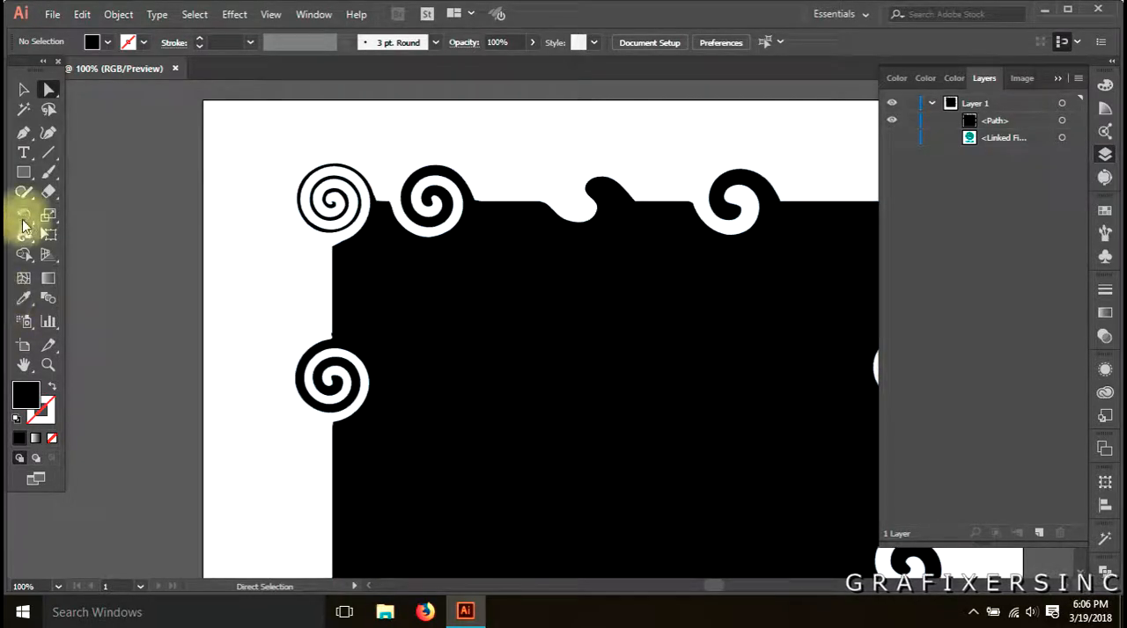
{"action": "left_click", "coordinate": [477, 295]}
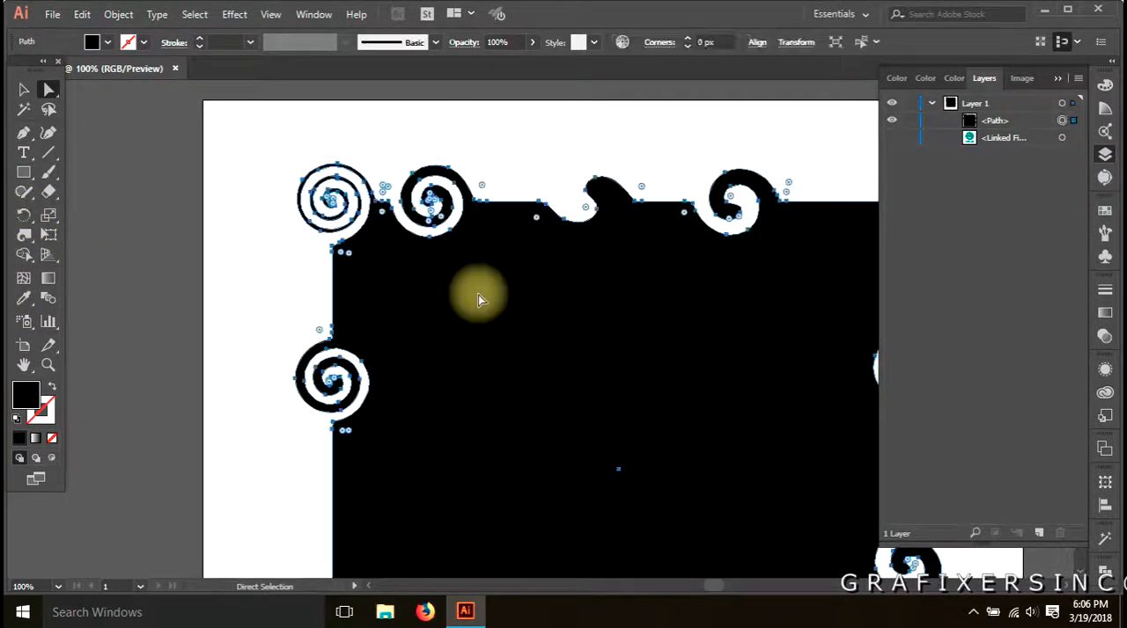
{"action": "double_click", "coordinate": [24, 236]}
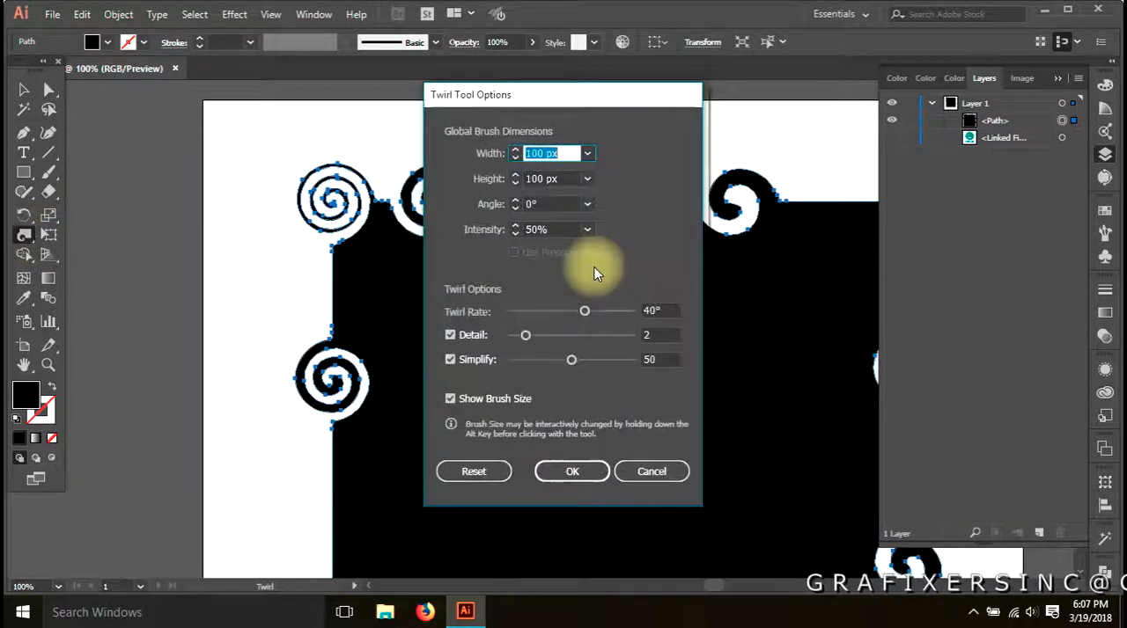
{"action": "left_click_drag", "start_coordinate": [558, 100], "coordinate": [715, 115]}
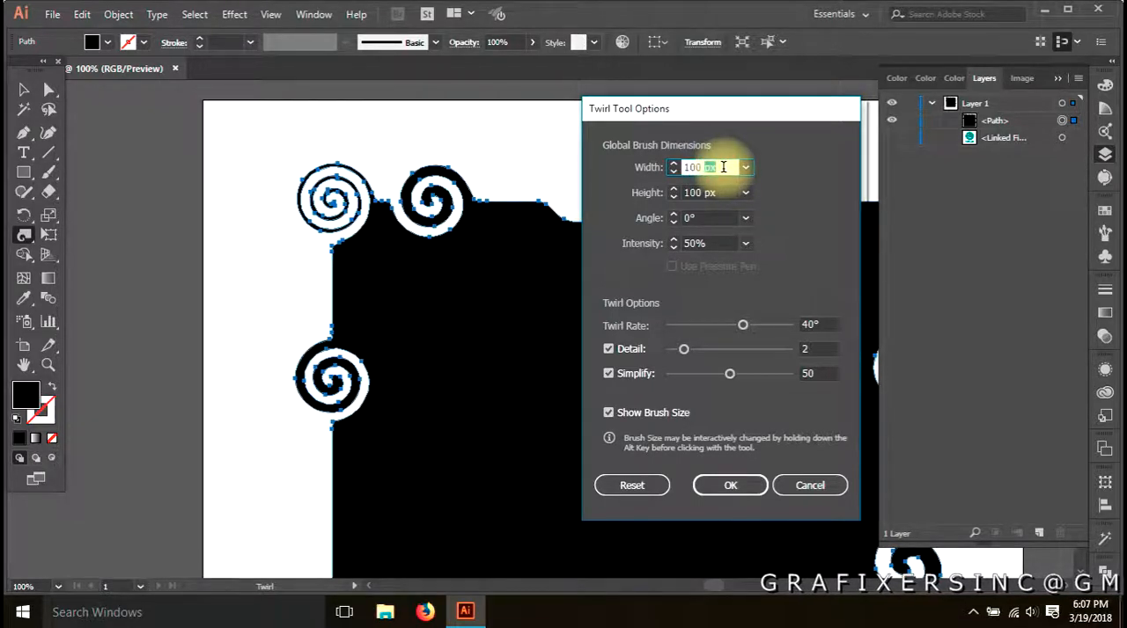
{"action": "key", "text": "BackSpace"}
{"action": "key", "text": "BackSpace"}
{"action": "key", "text": "BackSpace"}
{"action": "key", "text": "BackSpace"}
{"action": "key", "text": "BackSpace"}
{"action": "key", "text": "BackSpace"}
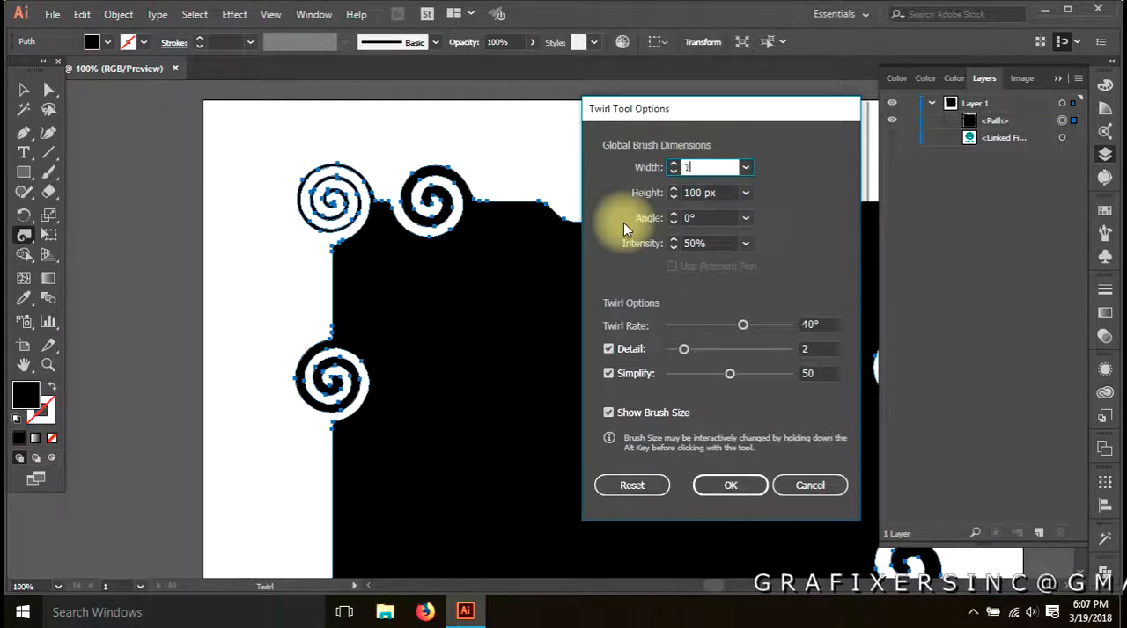
{"action": "type", "text": "300"}
{"action": "key", "text": "Tab"}
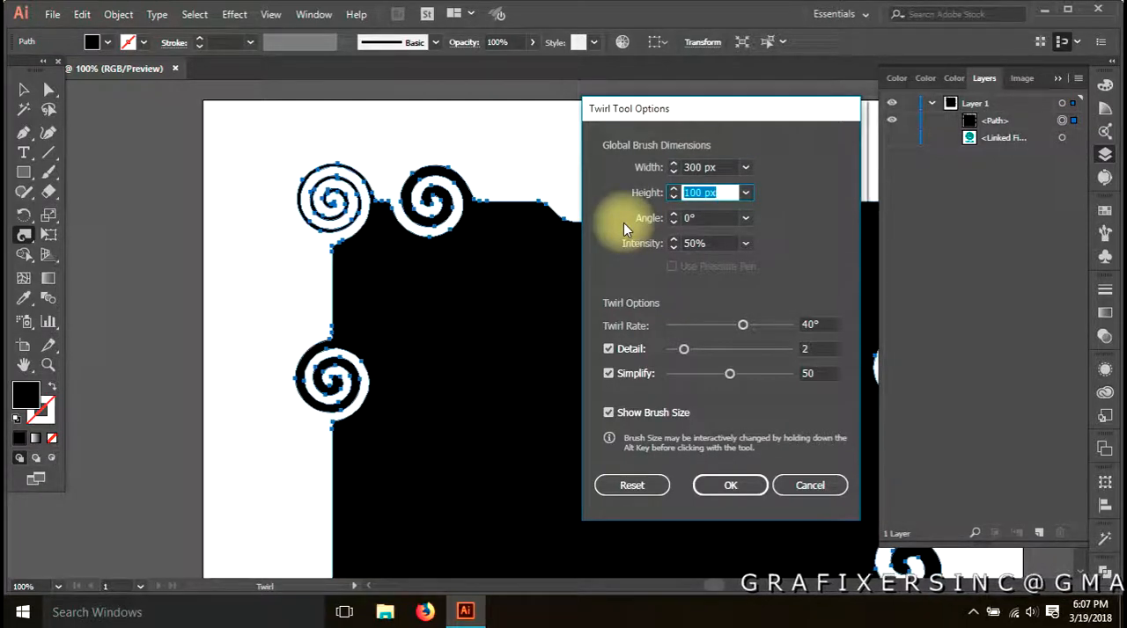
{"action": "key", "text": "Tab"}
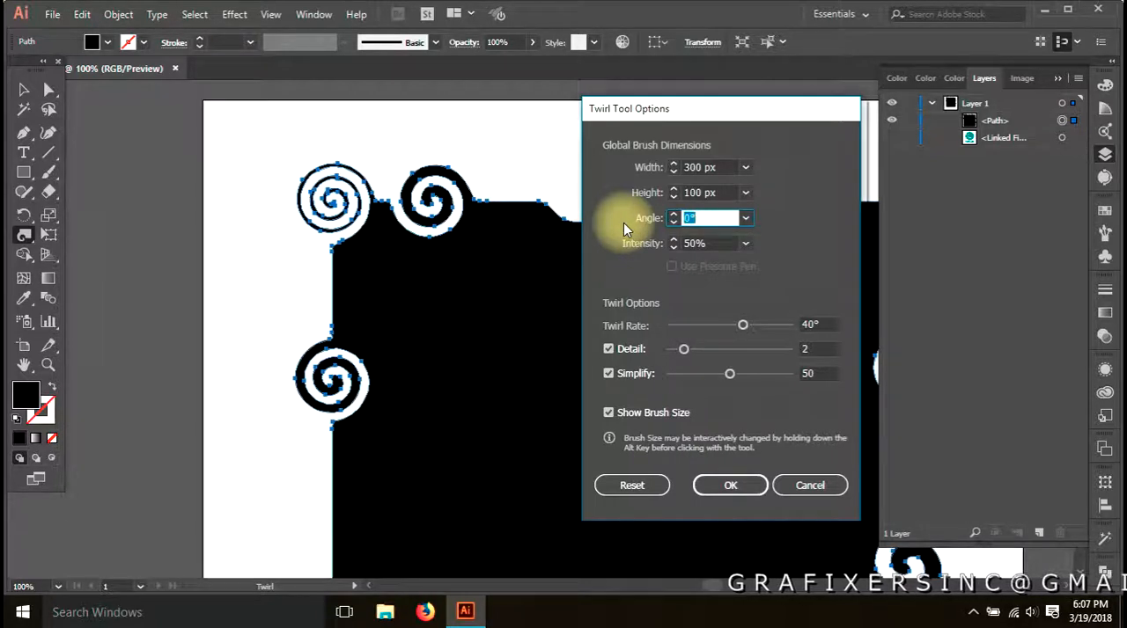
{"action": "left_click", "coordinate": [716, 486]}
Add a wide, flat spiral to the square's left edge below the existing one, and deselect the square
{"action": "left_click_drag", "start_coordinate": [383, 431], "coordinate": [457, 236]}
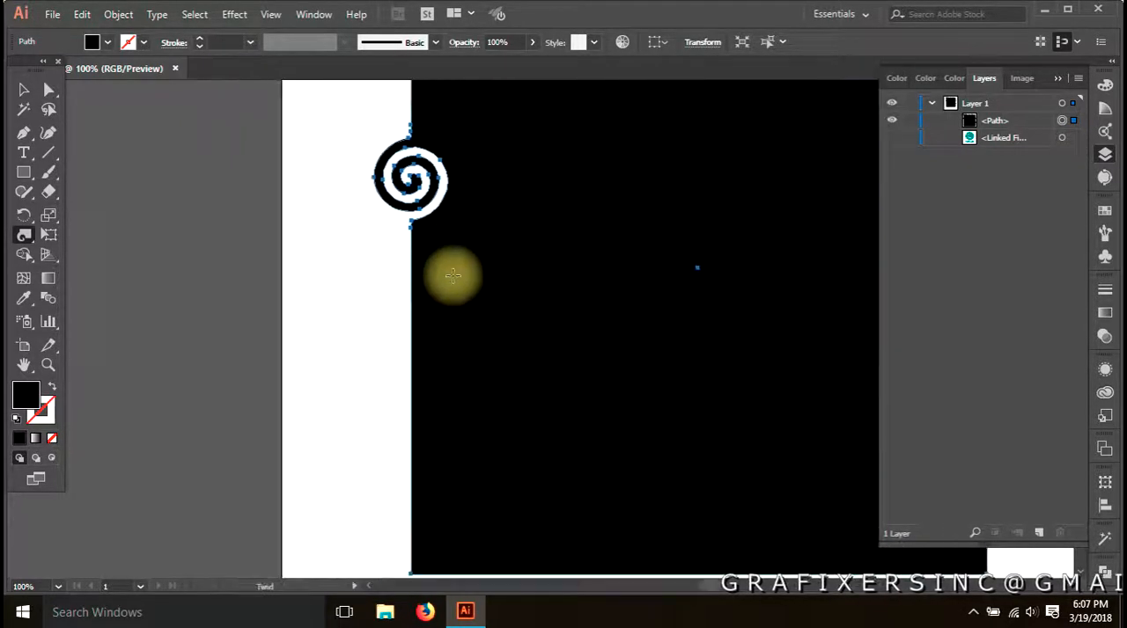
{"action": "left_click_drag", "start_coordinate": [409, 324], "coordinate": [410, 325]}
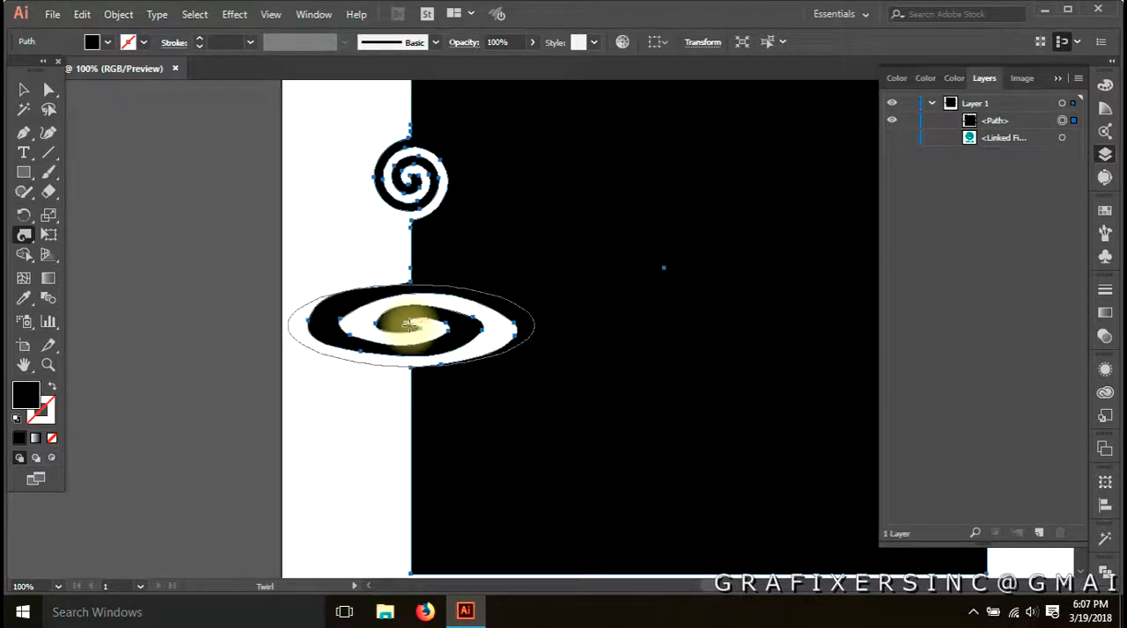
{"action": "key", "text": "a"}
{"action": "left_click", "coordinate": [350, 422]}
{"action": "key", "text": "ctrl+0"}
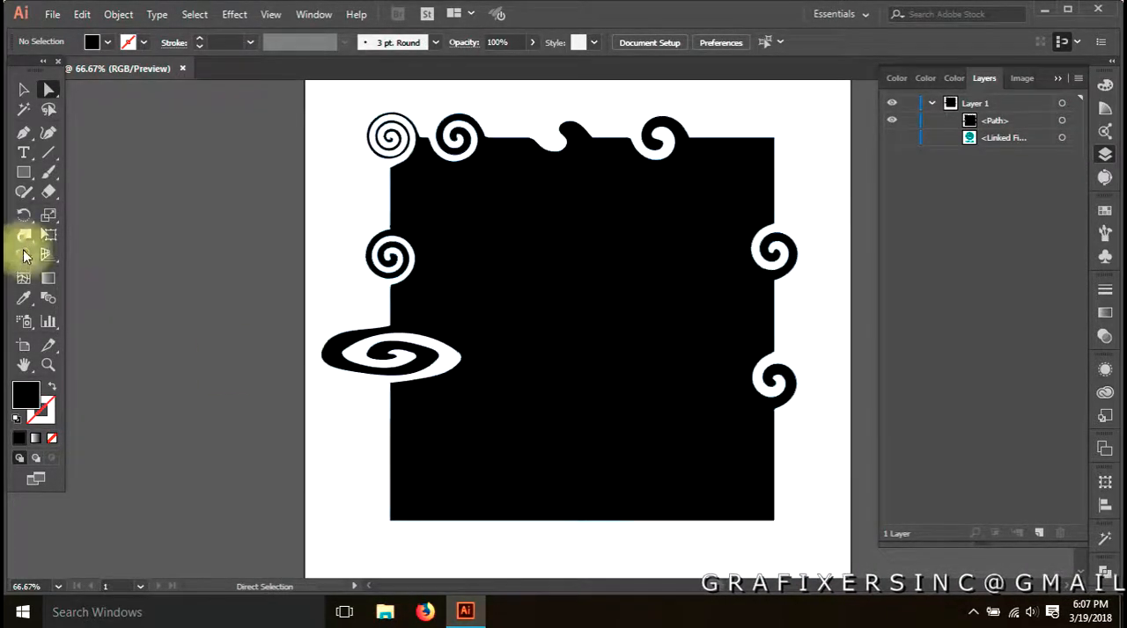
Set the Twirl brush angle to 40° and add a slanted spiral near the lower end of the square's left edge
{"action": "double_click", "coordinate": [23, 234]}
{"action": "left_click", "coordinate": [711, 219]}
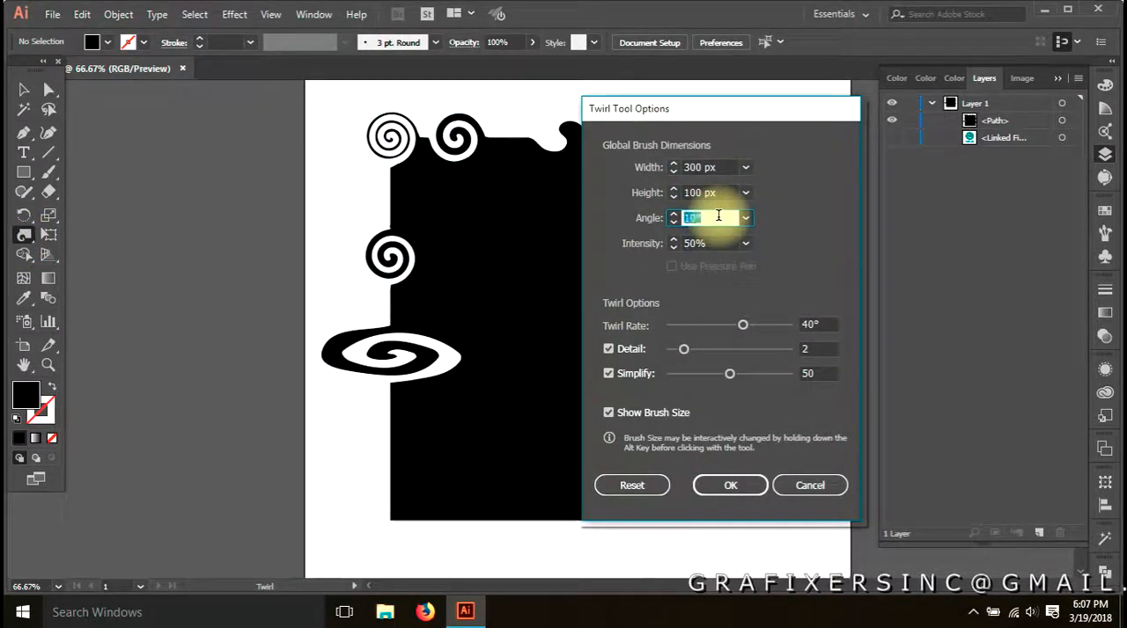
{"action": "left_click", "coordinate": [730, 485]}
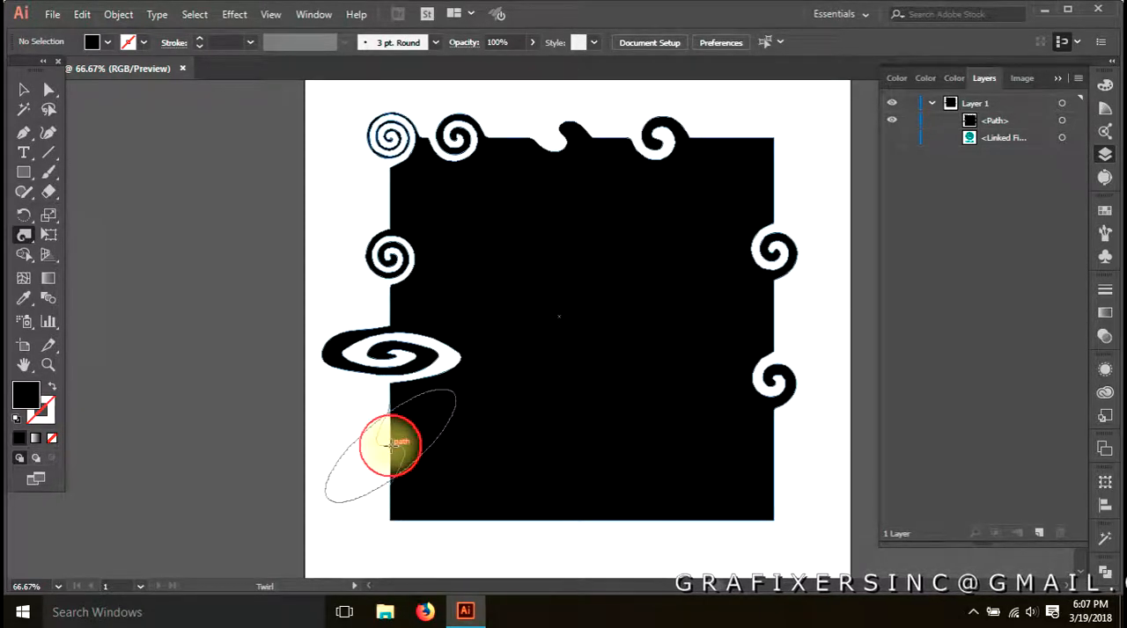
{"action": "left_click_drag", "start_coordinate": [392, 445], "coordinate": [391, 442]}
{"action": "key", "text": "a"}
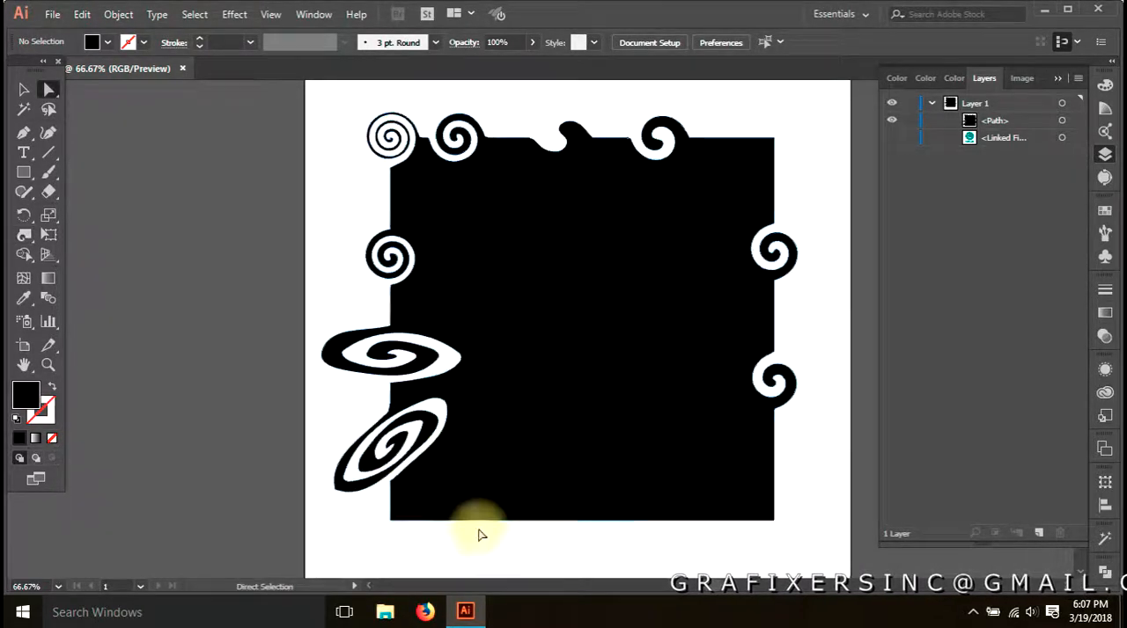
Increase the Twirl brush intensity and add a slanted spiral to the bottom edge near the square's left corner
{"action": "double_click", "coordinate": [25, 237]}
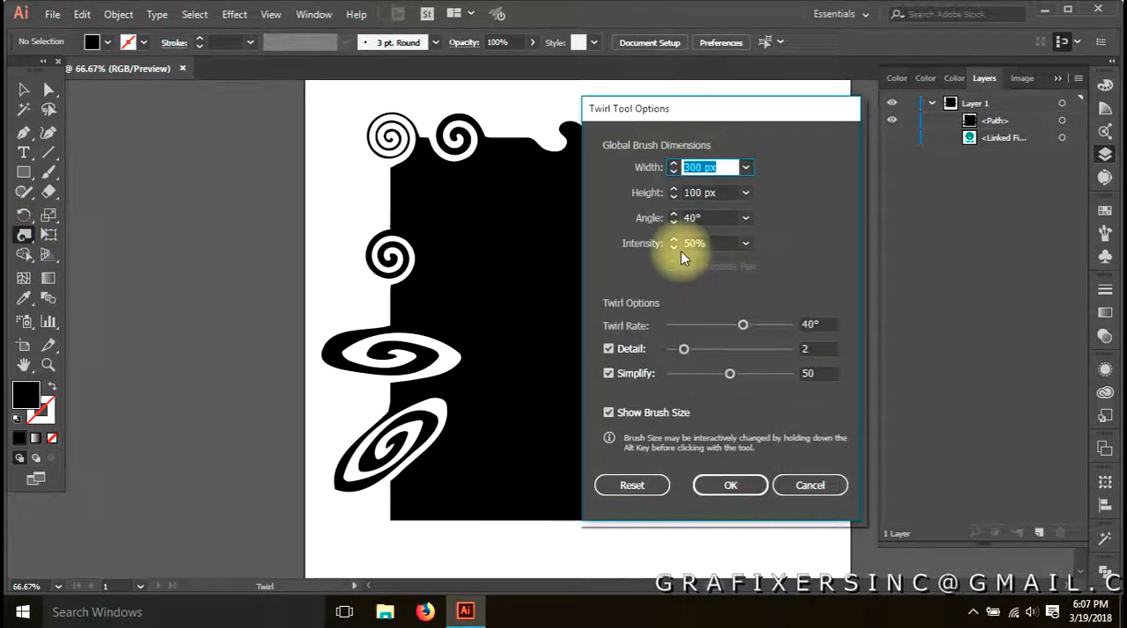
{"action": "left_click", "coordinate": [715, 243]}
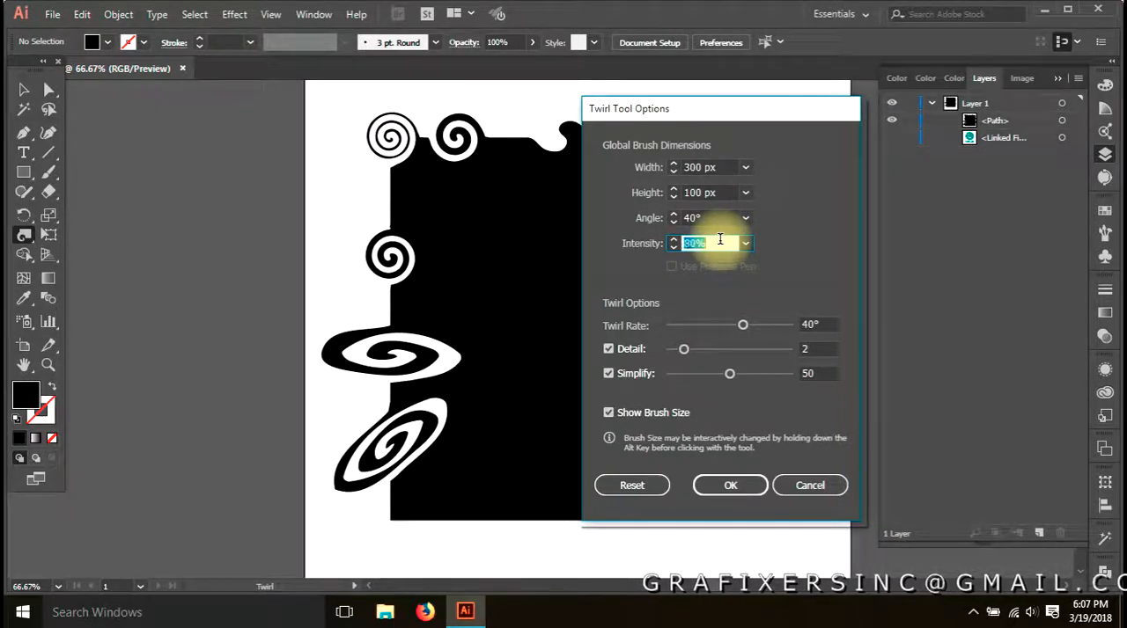
{"action": "left_click", "coordinate": [727, 485]}
{"action": "scroll", "coordinate": [502, 396], "scroll_direction": "down", "scroll_amount": 3}
{"action": "left_click_drag", "start_coordinate": [411, 381], "coordinate": [437, 387]}
{"action": "key", "text": "a"}
Add another slanted spiral to the right part of the square's bottom edge with the same Twirl settings
{"action": "left_click", "coordinate": [540, 377]}
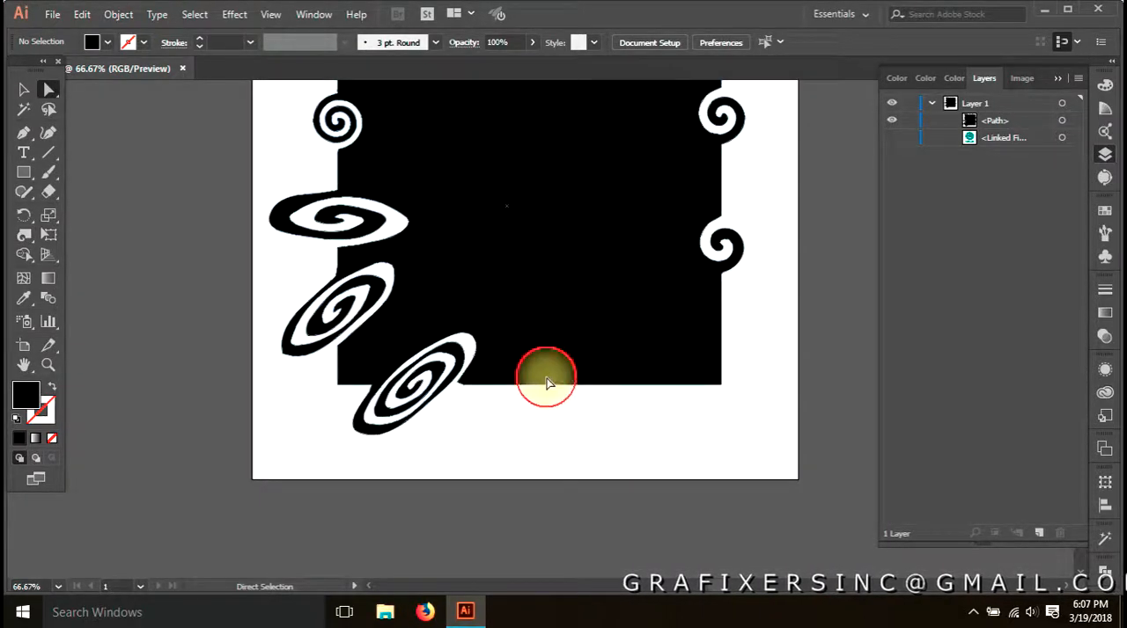
{"action": "left_click", "coordinate": [132, 293]}
{"action": "left_click", "coordinate": [24, 235]}
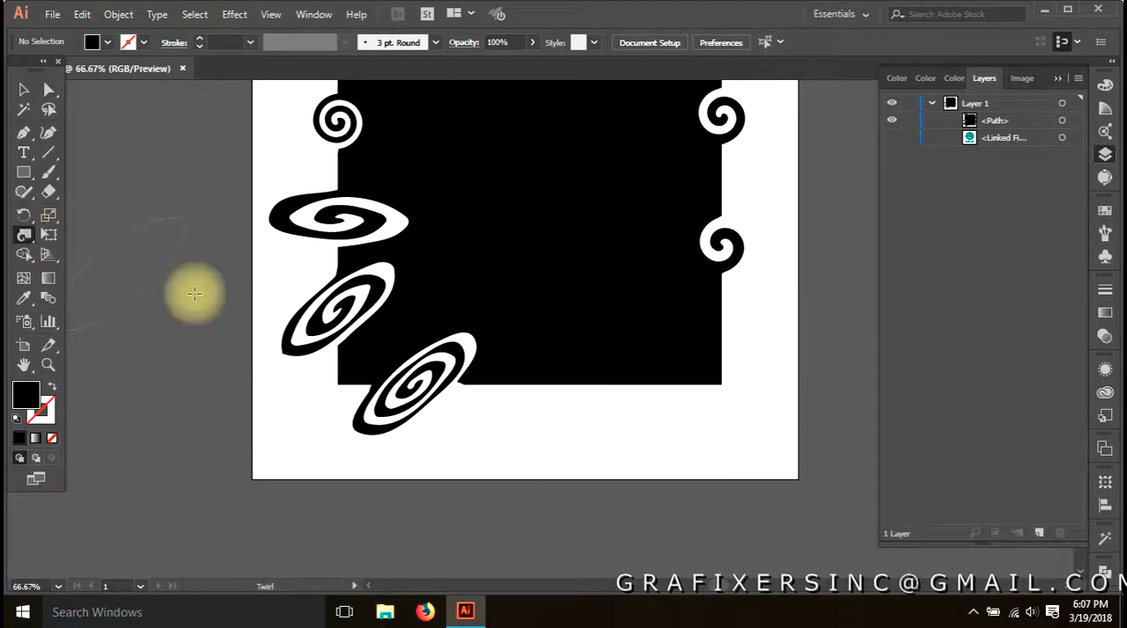
{"action": "left_click_drag", "start_coordinate": [596, 379], "coordinate": [597, 384]}
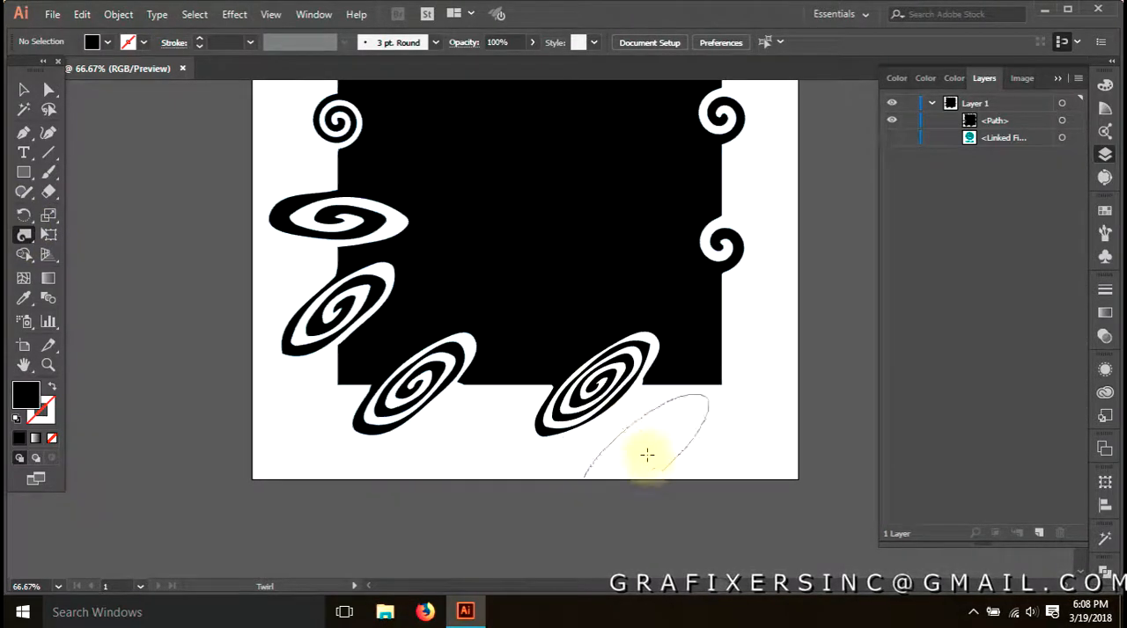
{"action": "key", "text": "a"}
Change the Twirl brush intensity in the tool's options
{"action": "left_click_drag", "start_coordinate": [537, 343], "coordinate": [578, 438]}
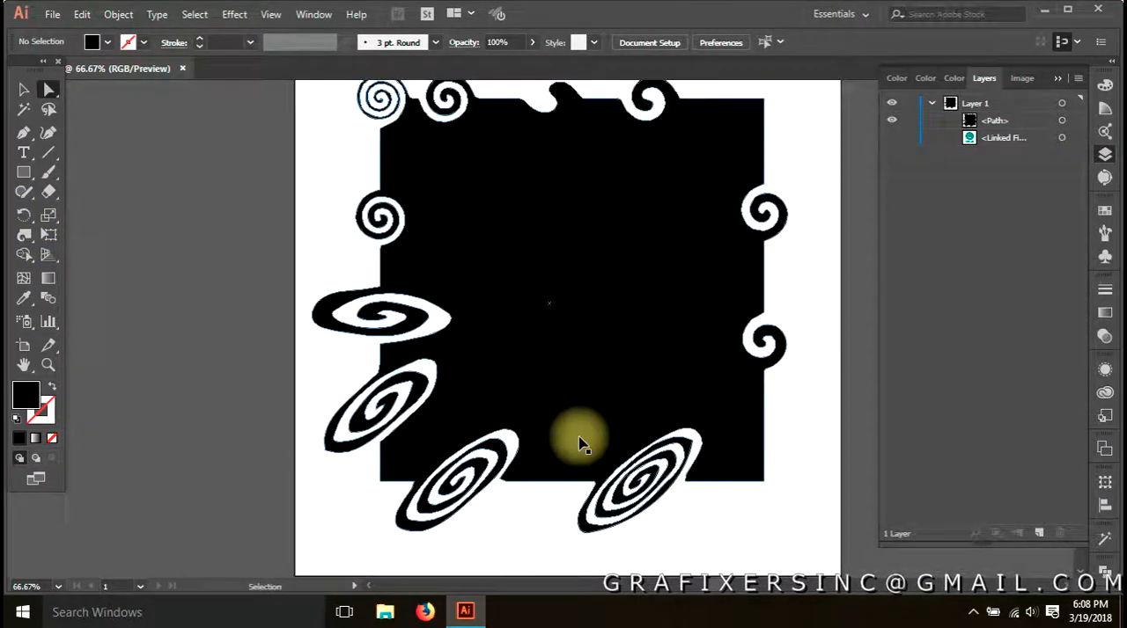
{"action": "left_click_drag", "start_coordinate": [604, 326], "coordinate": [546, 407]}
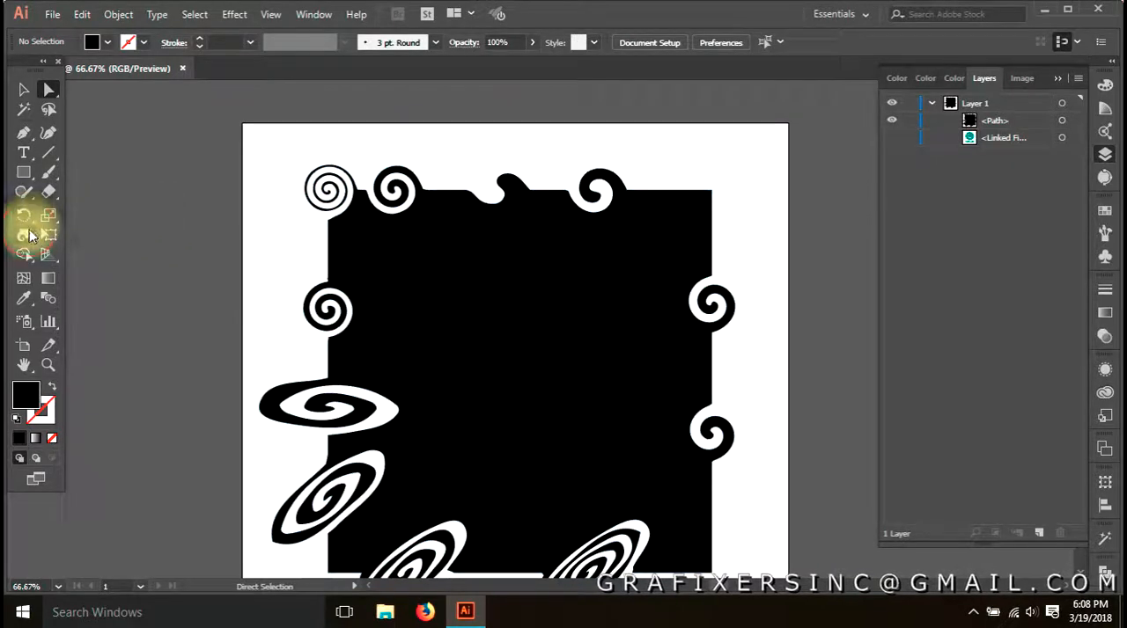
{"action": "double_click", "coordinate": [23, 235]}
{"action": "double_click", "coordinate": [693, 244]}
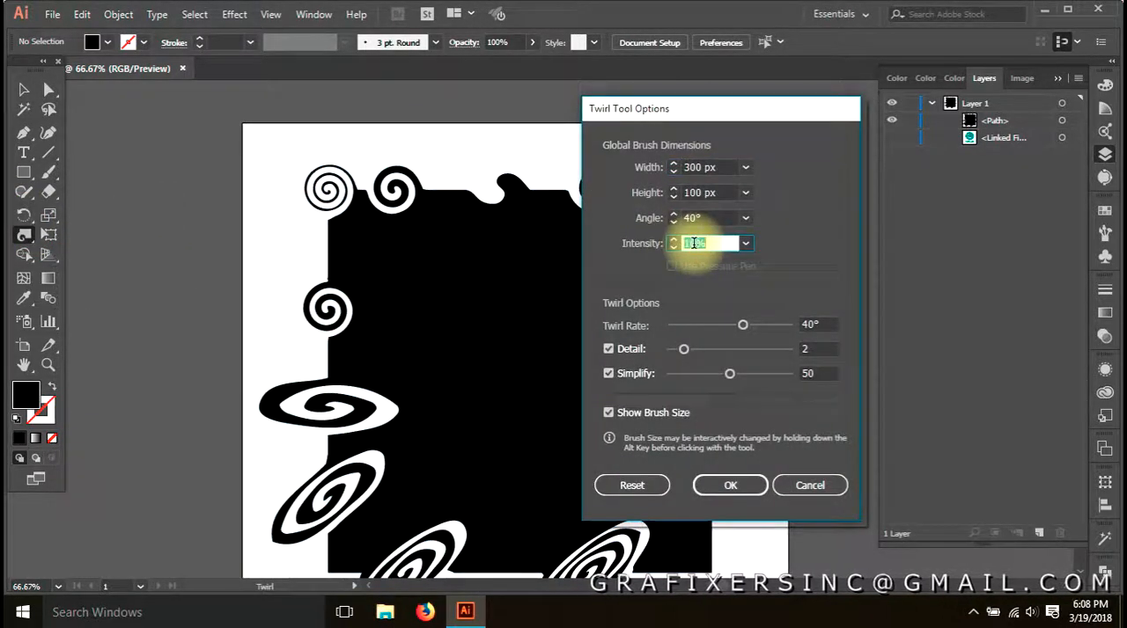
{"action": "left_click", "coordinate": [730, 485]}
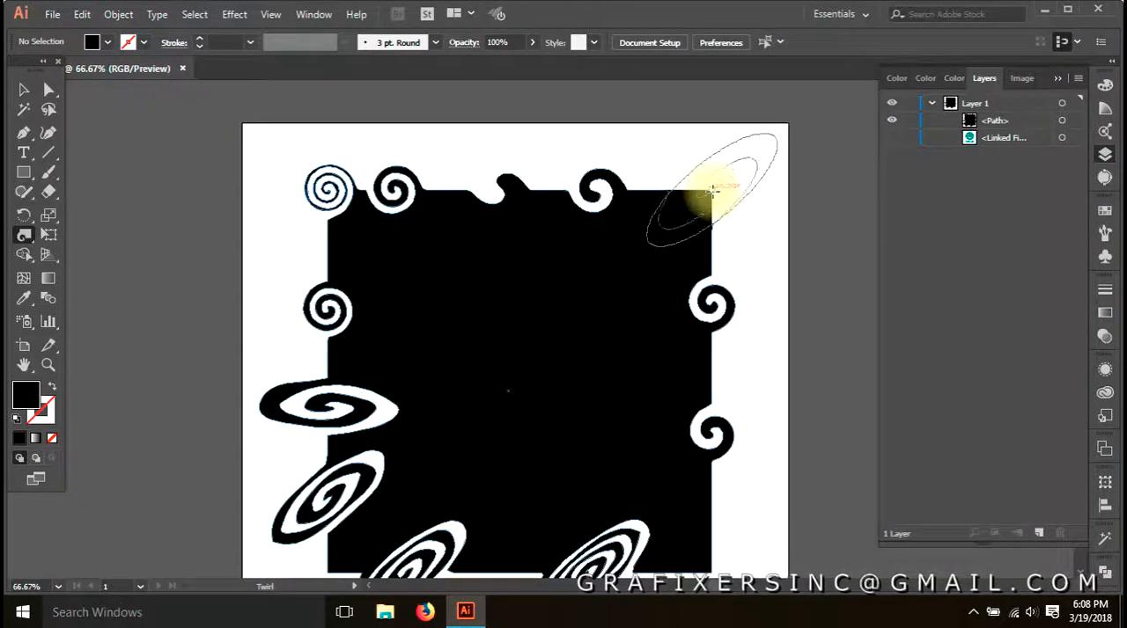
Add a slanted spiral to the square's upper-right corner with the Twirl tool
{"action": "left_click_drag", "start_coordinate": [713, 190], "coordinate": [716, 188]}
{"action": "key", "text": "a"}
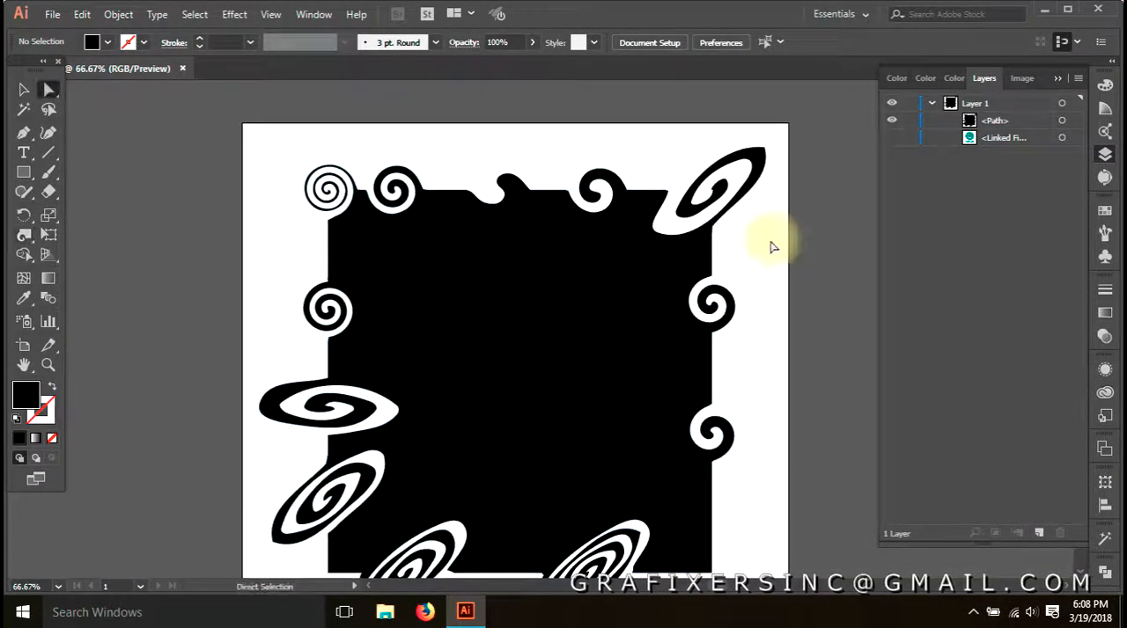
{"action": "left_click_drag", "start_coordinate": [432, 337], "coordinate": [392, 311]}
Set the Twirl tool's twirl rate to 50°
{"action": "left_click", "coordinate": [23, 239]}
{"action": "double_click", "coordinate": [24, 242]}
{"action": "left_click_drag", "start_coordinate": [747, 322], "coordinate": [726, 324]}
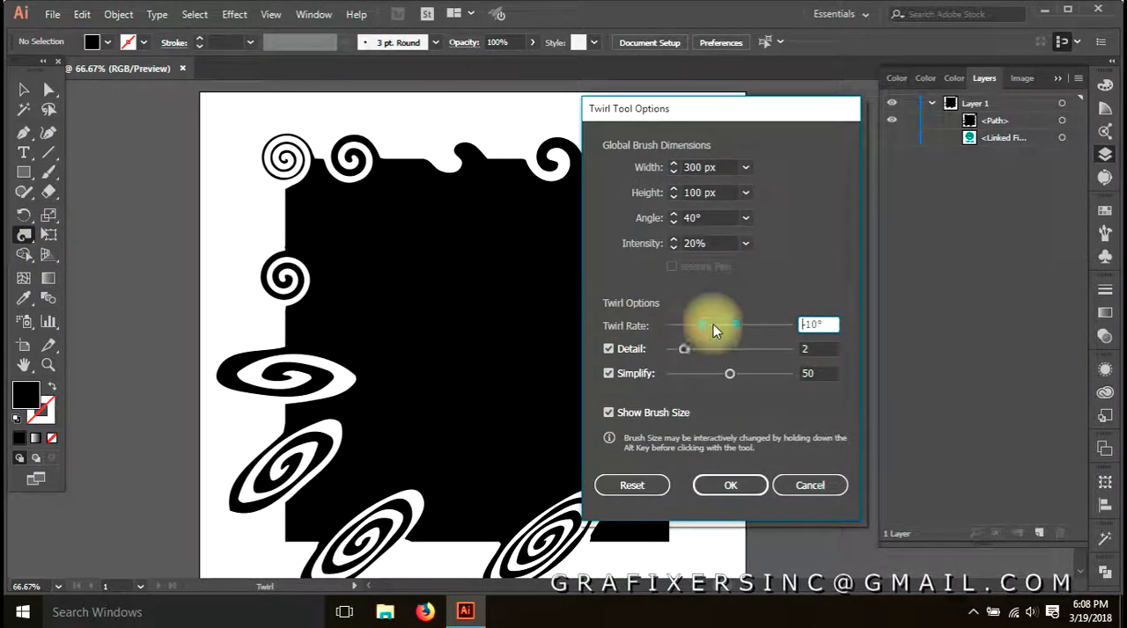
{"action": "left_click_drag", "start_coordinate": [739, 326], "coordinate": [747, 327]}
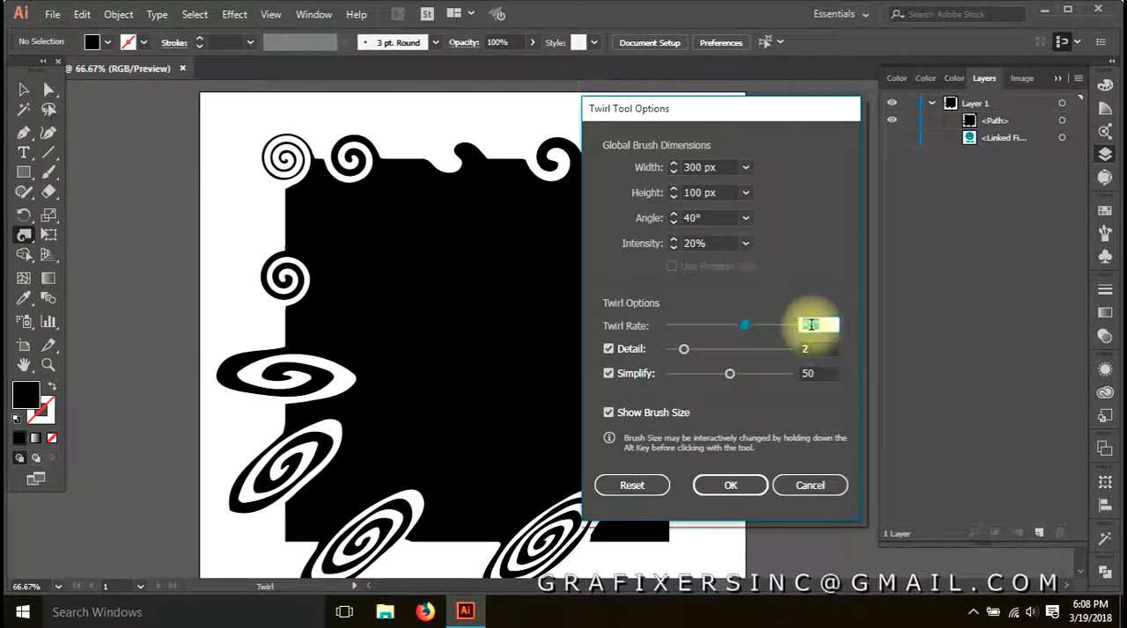
{"action": "left_click", "coordinate": [736, 492]}
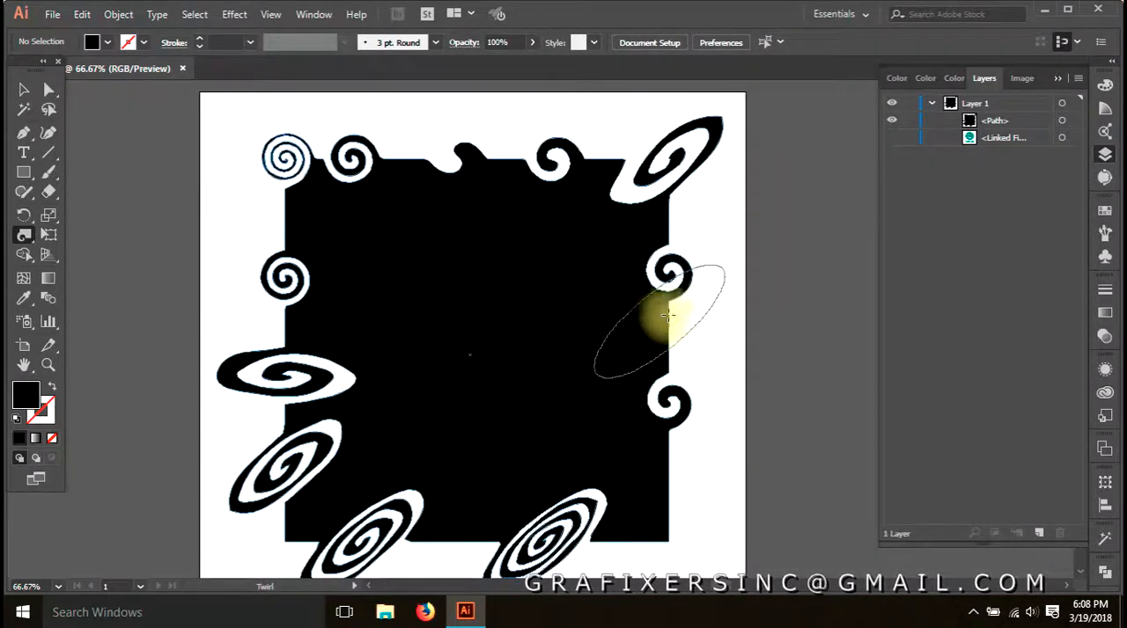
Hide the distorted square and draw a new black rectangle covering most of the artboard
{"action": "left_click", "coordinate": [890, 120]}
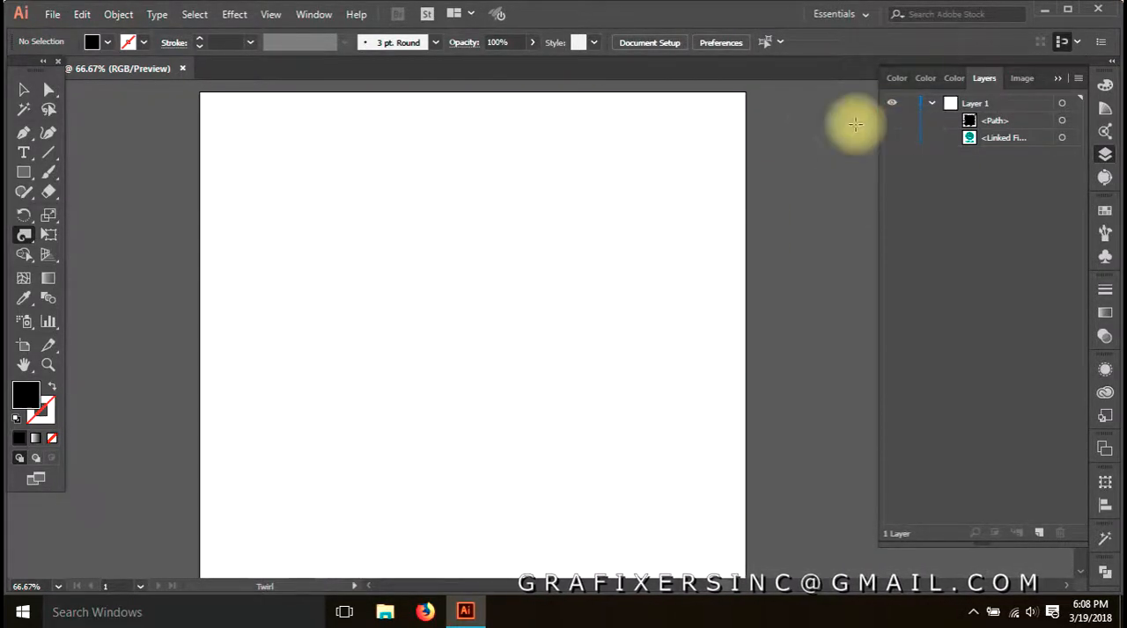
{"action": "left_click", "coordinate": [23, 173]}
{"action": "left_click_drag", "start_coordinate": [268, 149], "coordinate": [673, 530]}
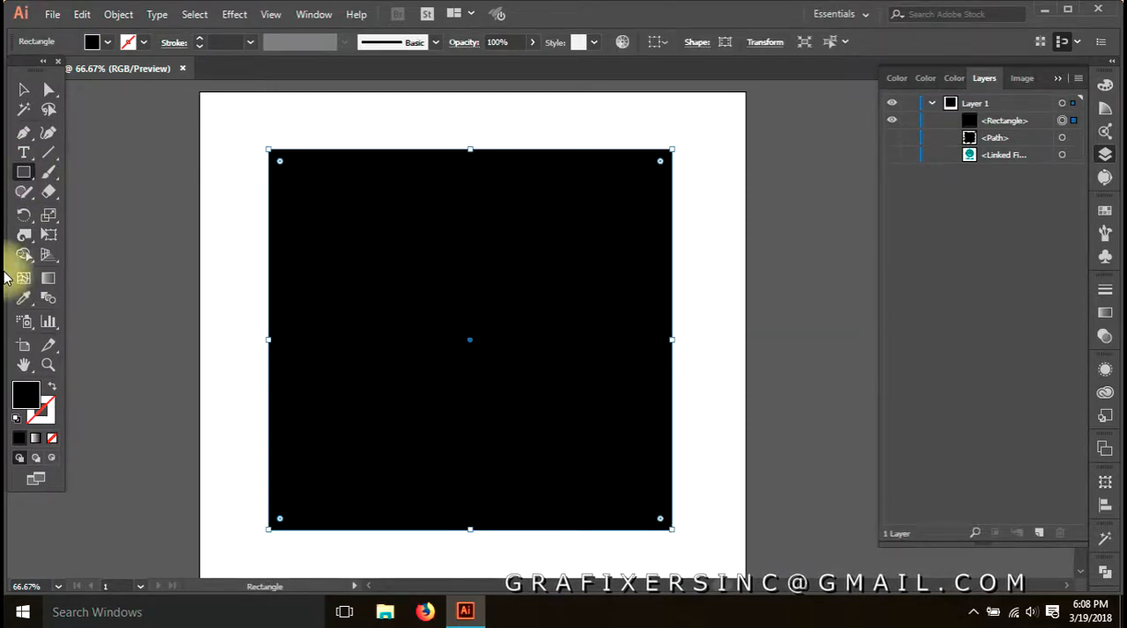
Twirl the upper part of the new rectangle's right edge into a slanted spiral
{"action": "left_click", "coordinate": [25, 236]}
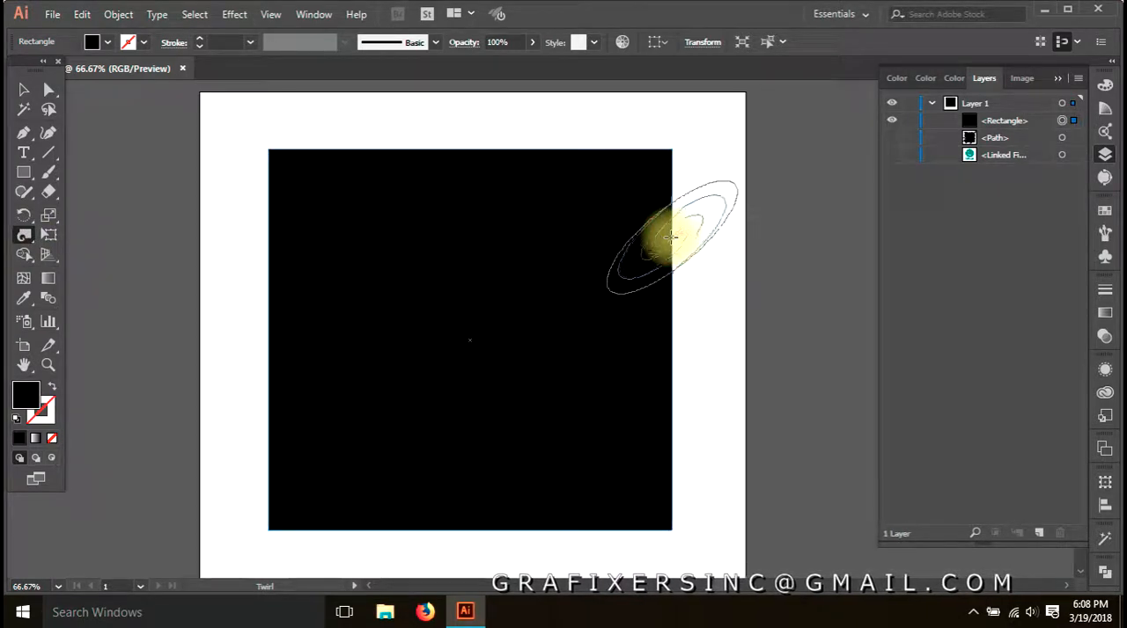
{"action": "left_click", "coordinate": [670, 236]}
{"action": "key", "text": "a"}
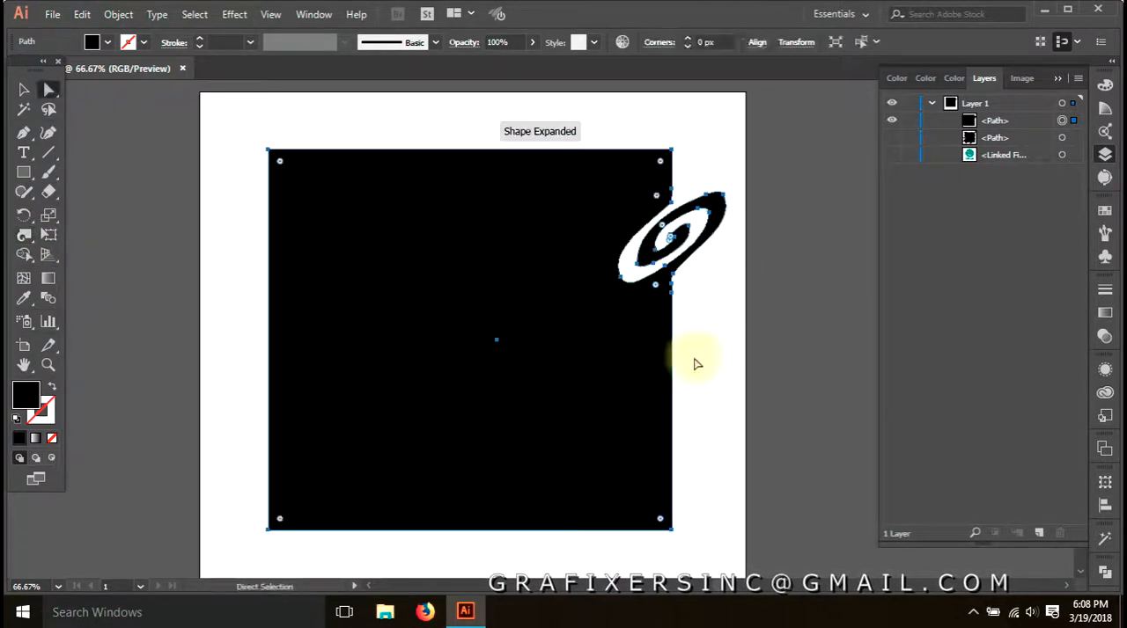
Set the twirl rate to -100° and add a slanted spiral to the rectangle's top edge, right of its middle
{"action": "double_click", "coordinate": [25, 236]}
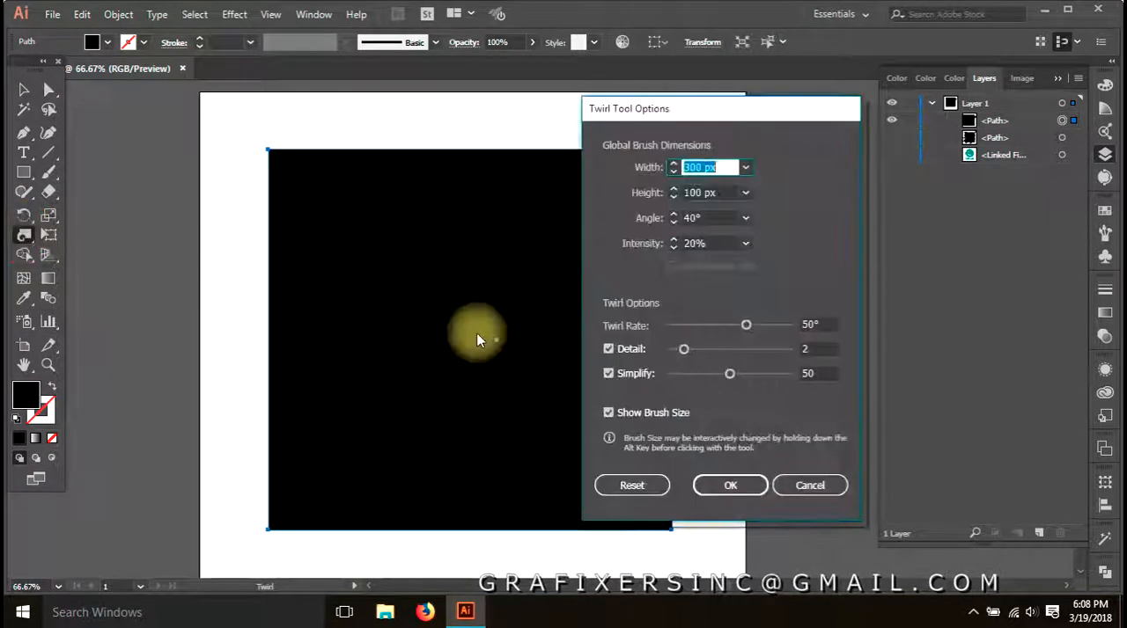
{"action": "left_click", "coordinate": [745, 326]}
{"action": "left_click_drag", "start_coordinate": [706, 326], "coordinate": [696, 327]}
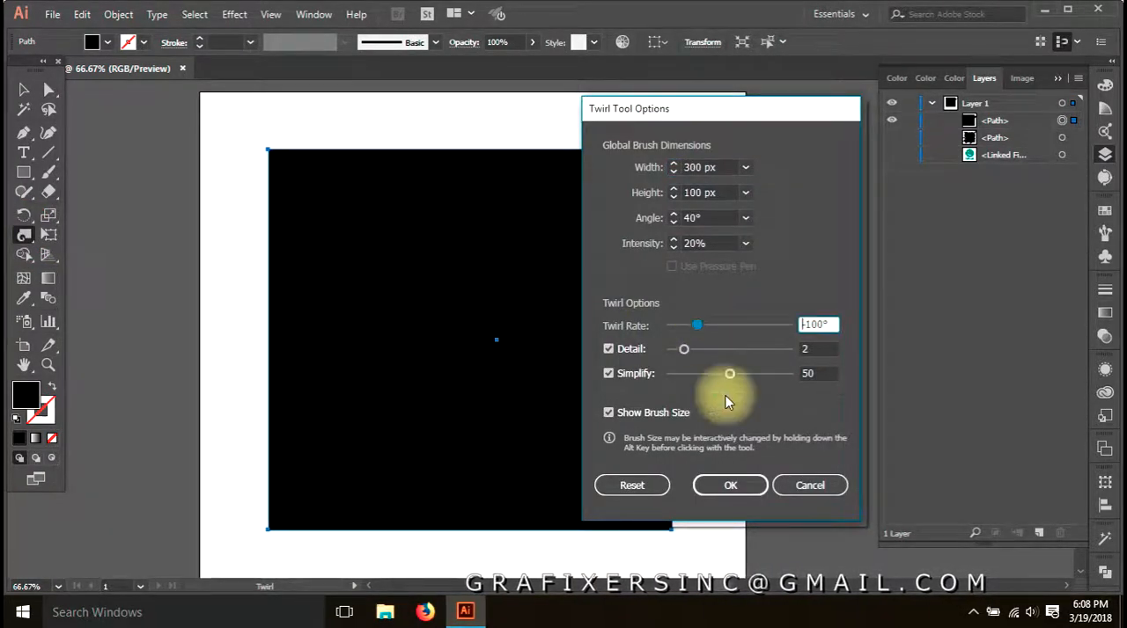
{"action": "left_click", "coordinate": [730, 485]}
{"action": "left_click_drag", "start_coordinate": [517, 151], "coordinate": [518, 149]}
{"action": "key", "text": "a"}
{"action": "left_click", "coordinate": [738, 350]}
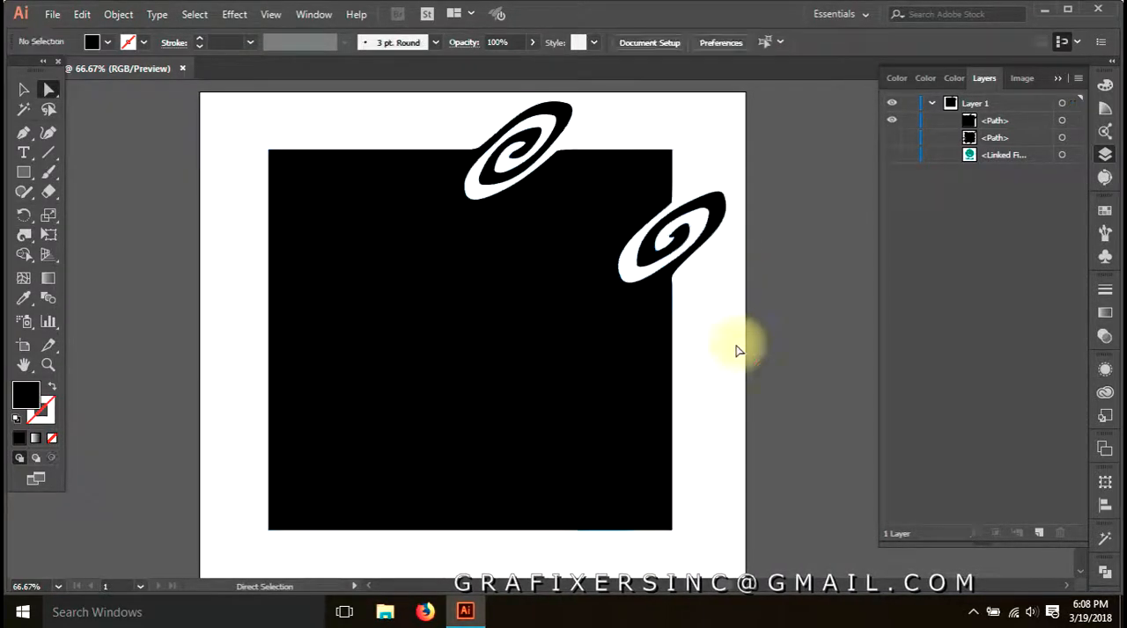
Set the twirl rate to 100° and add slanted spirals to the middle of the right edge and the left part of the top edge
{"action": "double_click", "coordinate": [24, 235]}
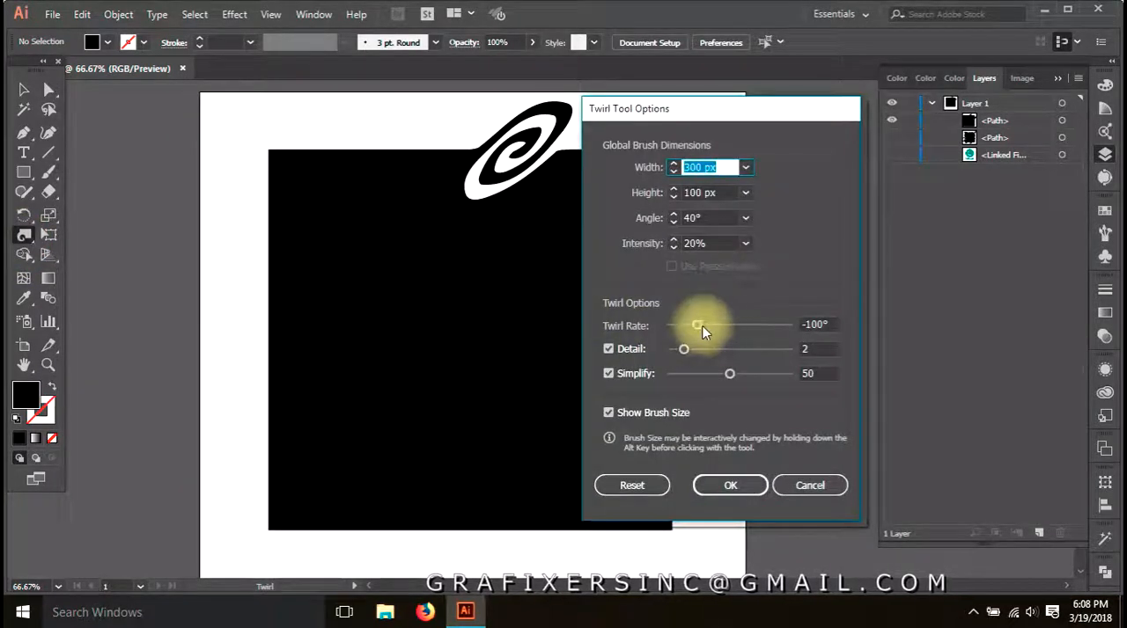
{"action": "left_click_drag", "start_coordinate": [695, 323], "coordinate": [755, 318]}
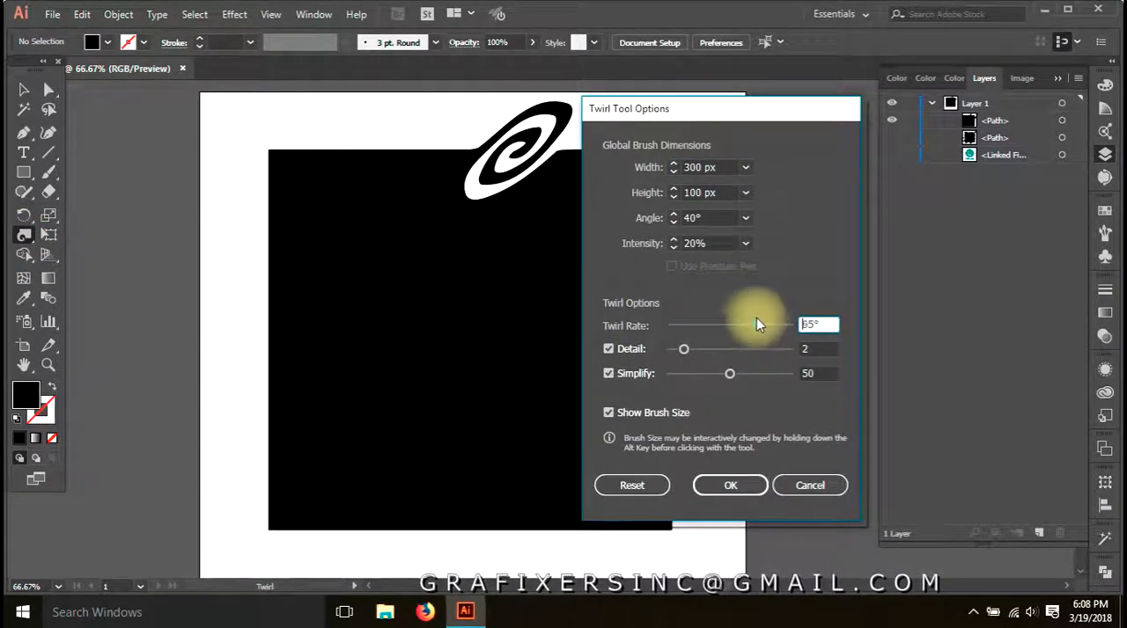
{"action": "left_click", "coordinate": [730, 485]}
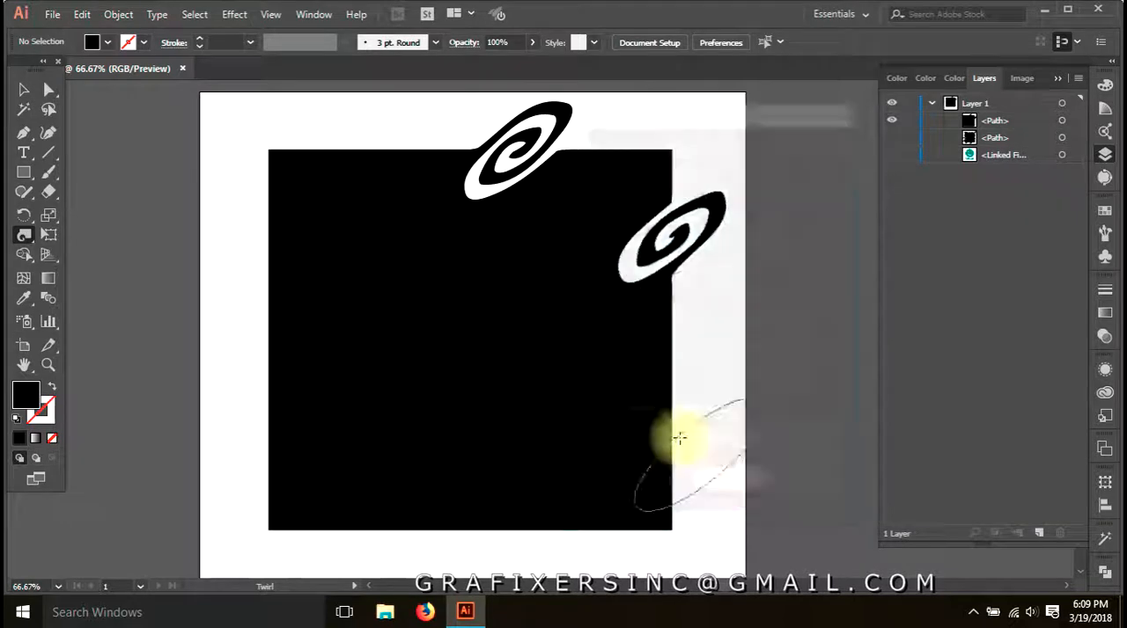
{"action": "left_click", "coordinate": [675, 342]}
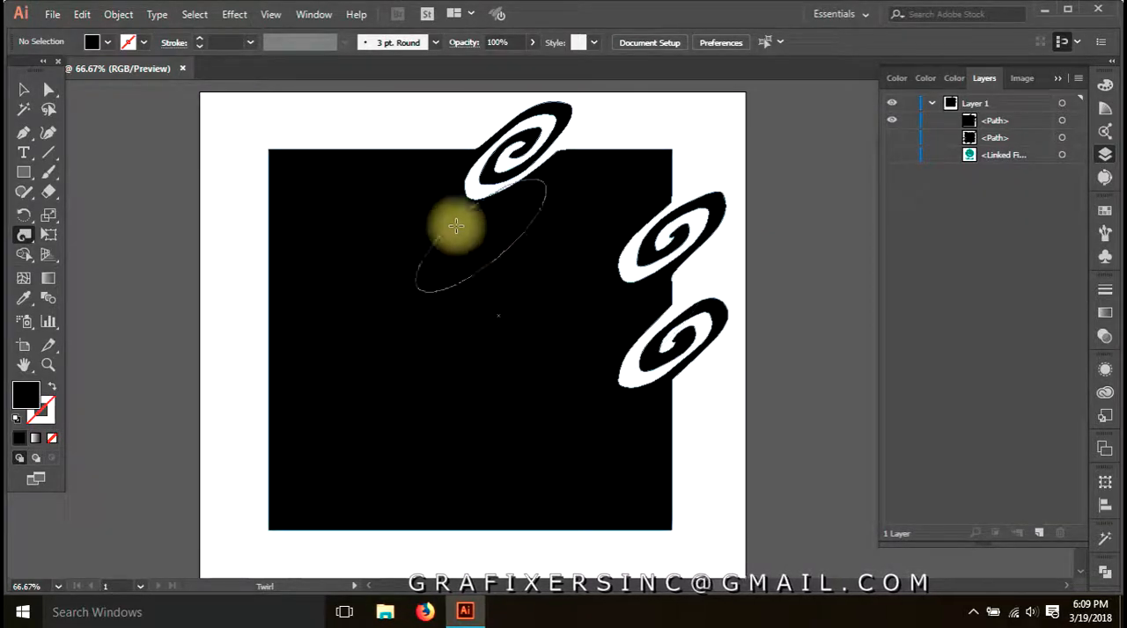
{"action": "left_click", "coordinate": [413, 152]}
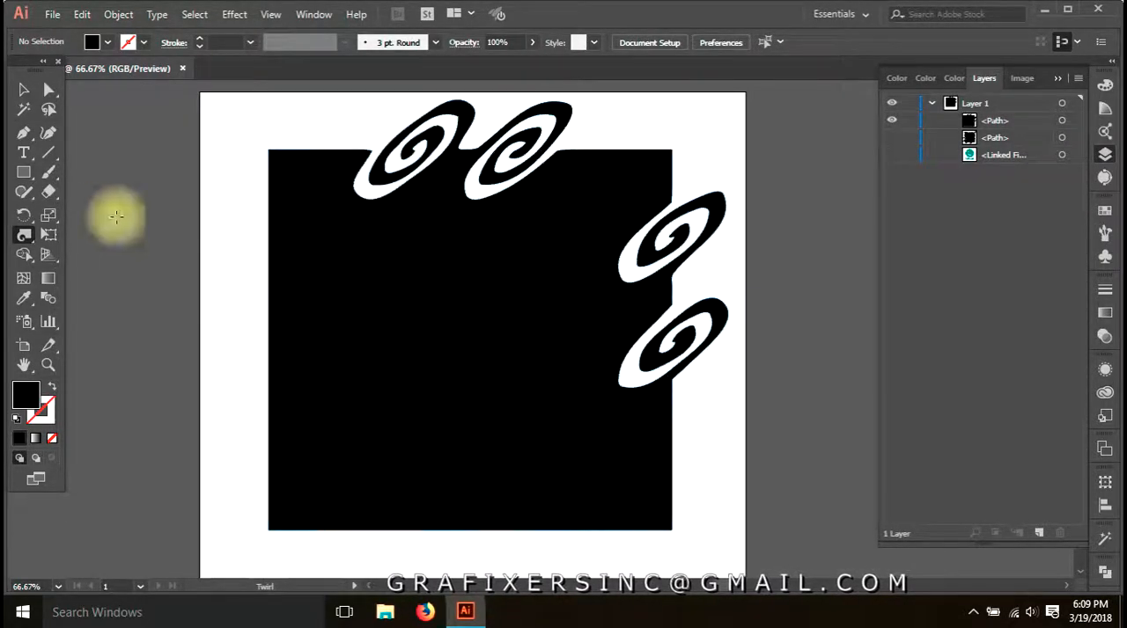
Set the twirl rate to 180° and add a slanted spiral near the lower end of the right edge
{"action": "double_click", "coordinate": [24, 235]}
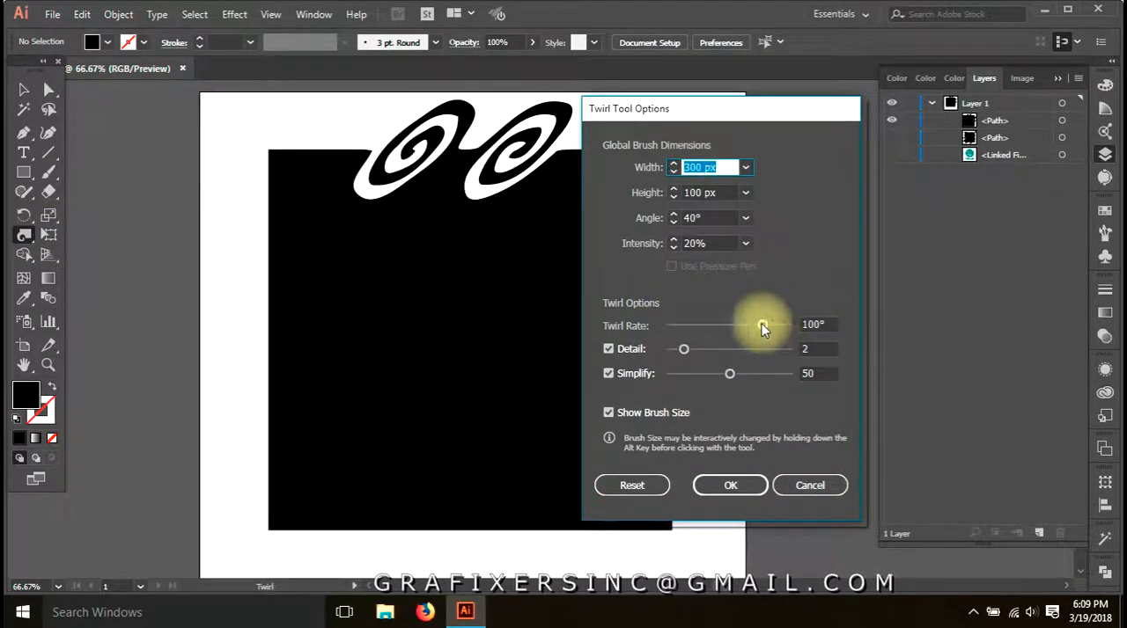
{"action": "left_click_drag", "start_coordinate": [762, 329], "coordinate": [810, 326]}
{"action": "left_click", "coordinate": [730, 484]}
{"action": "left_click_drag", "start_coordinate": [677, 451], "coordinate": [676, 453]}
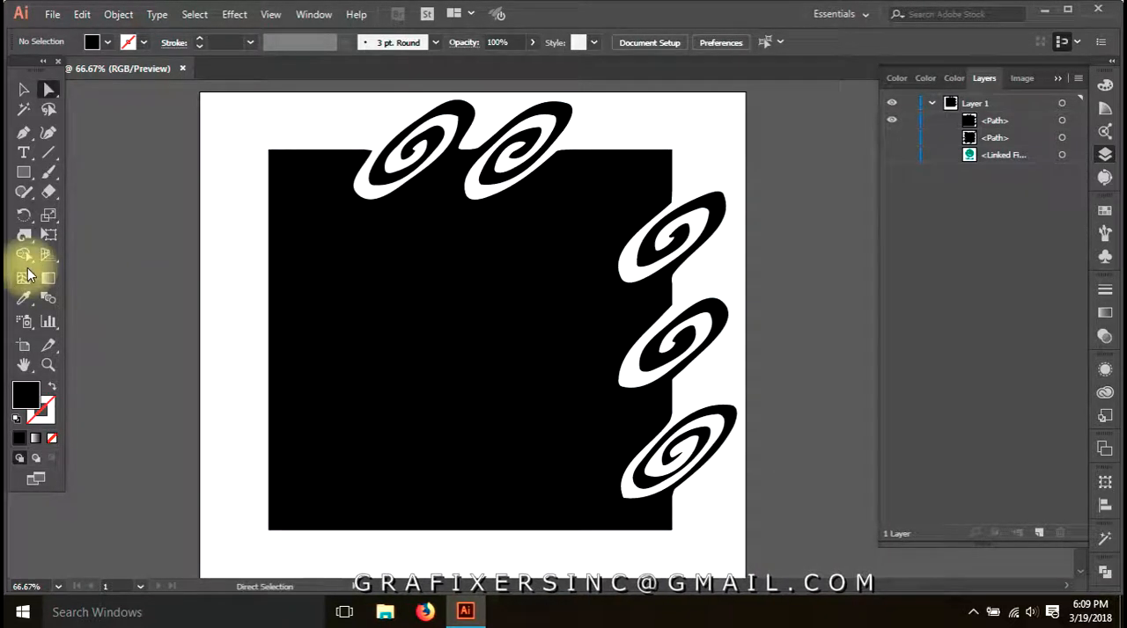
Set the Twirl brush angle to 0° and height to 300 px, and add a large round spiral to the rectangle's left edge
{"action": "double_click", "coordinate": [24, 235]}
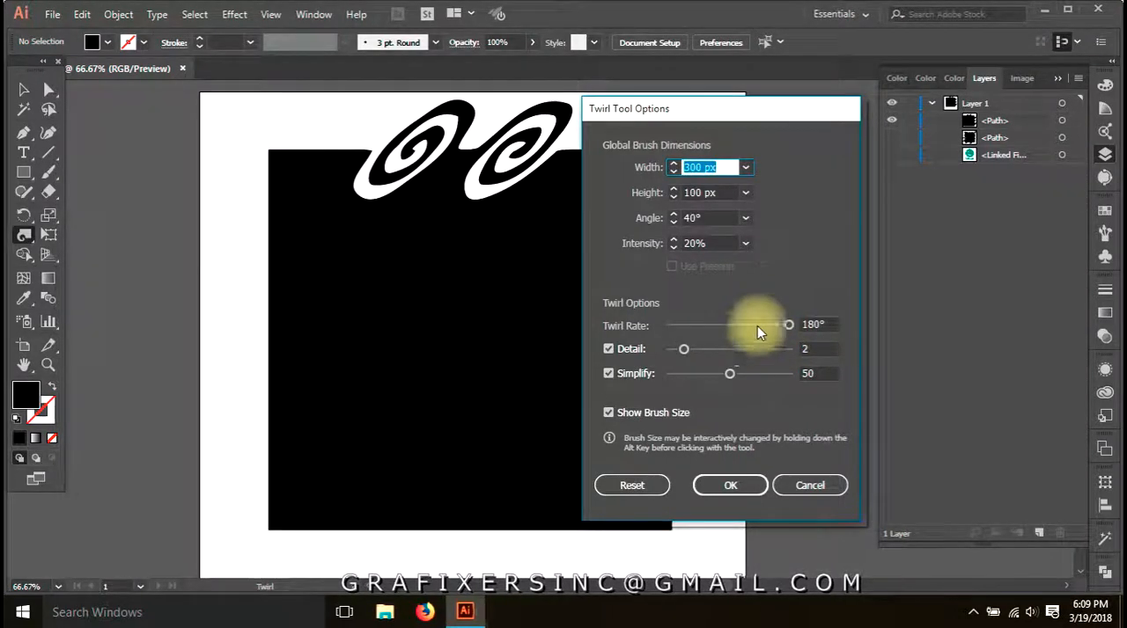
{"action": "left_click", "coordinate": [721, 216]}
{"action": "type", "text": "0"}
{"action": "key", "text": "Tab"}
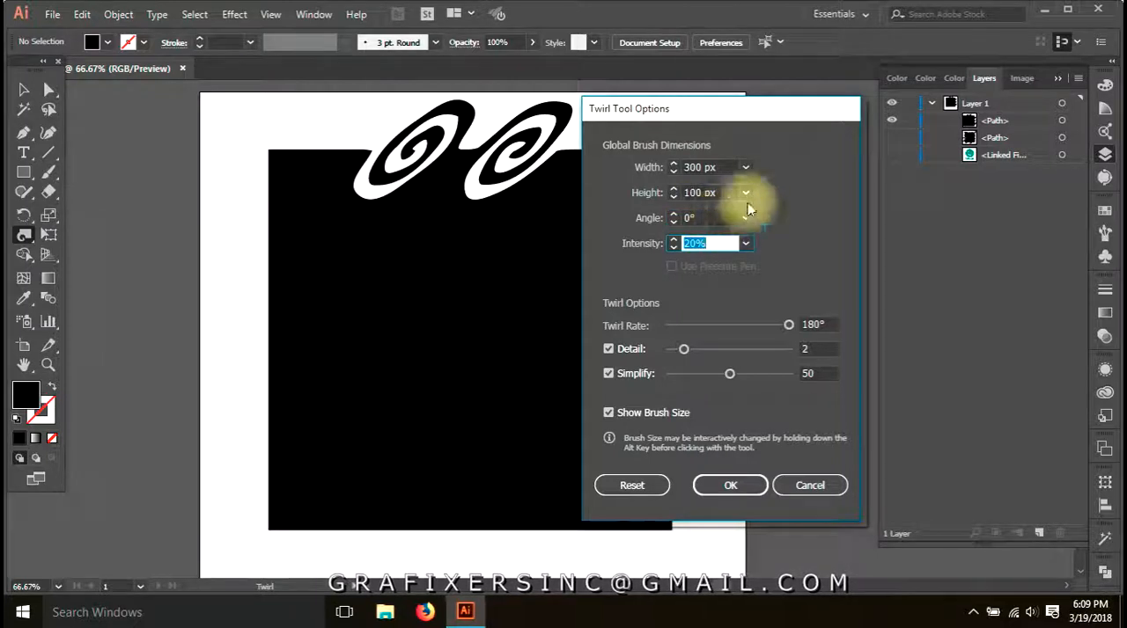
{"action": "left_click", "coordinate": [699, 194]}
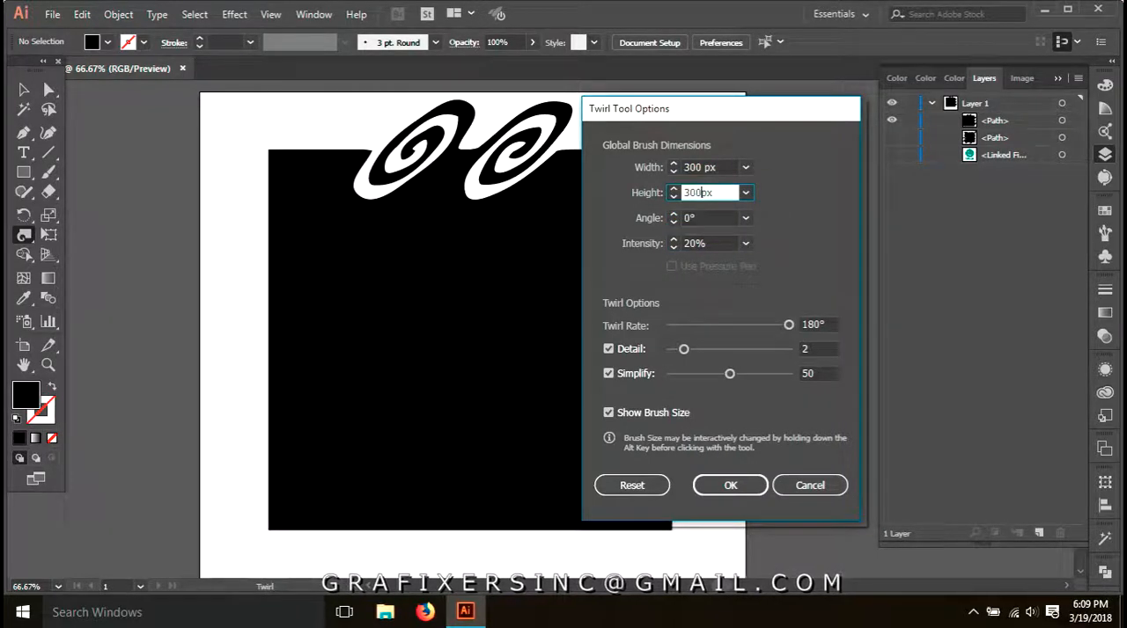
{"action": "type", "text": "300px"}
{"action": "key", "text": "Tab"}
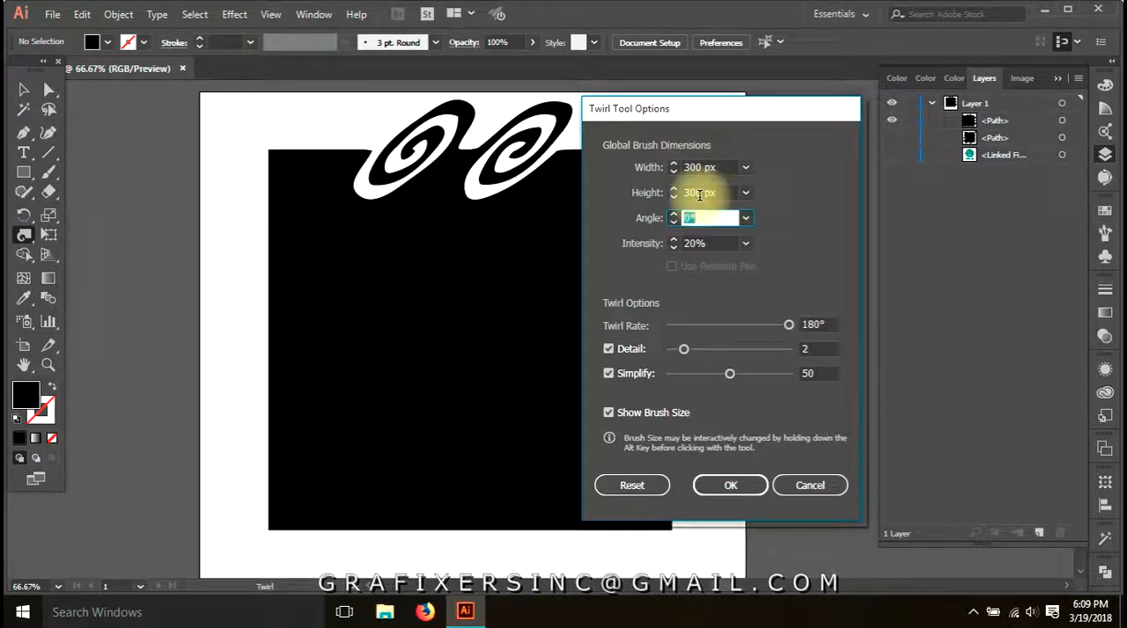
{"action": "left_click", "coordinate": [731, 483]}
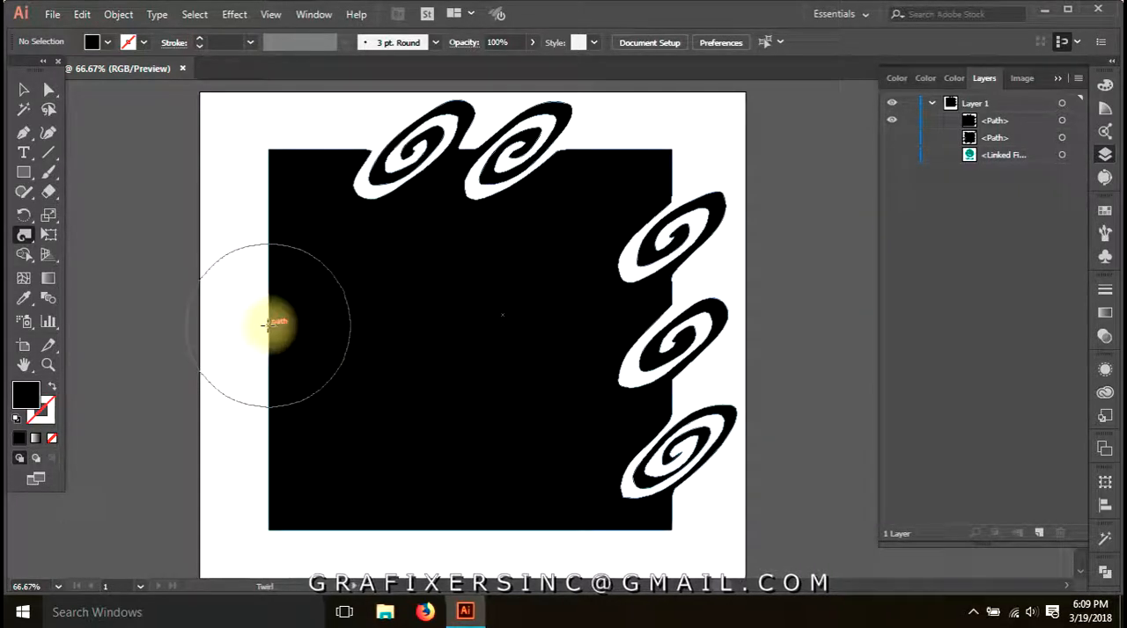
{"action": "left_click", "coordinate": [267, 324]}
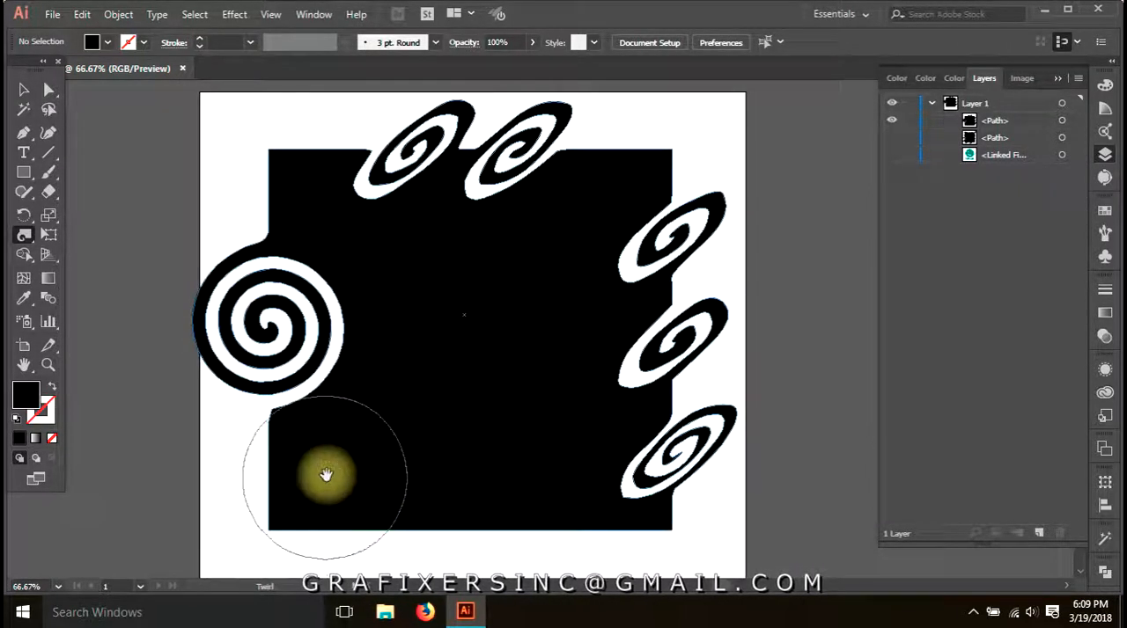
Set the twirl rate to -180° and add a large round spiral to the left part of the rectangle's bottom edge
{"action": "left_click_drag", "start_coordinate": [326, 473], "coordinate": [318, 394]}
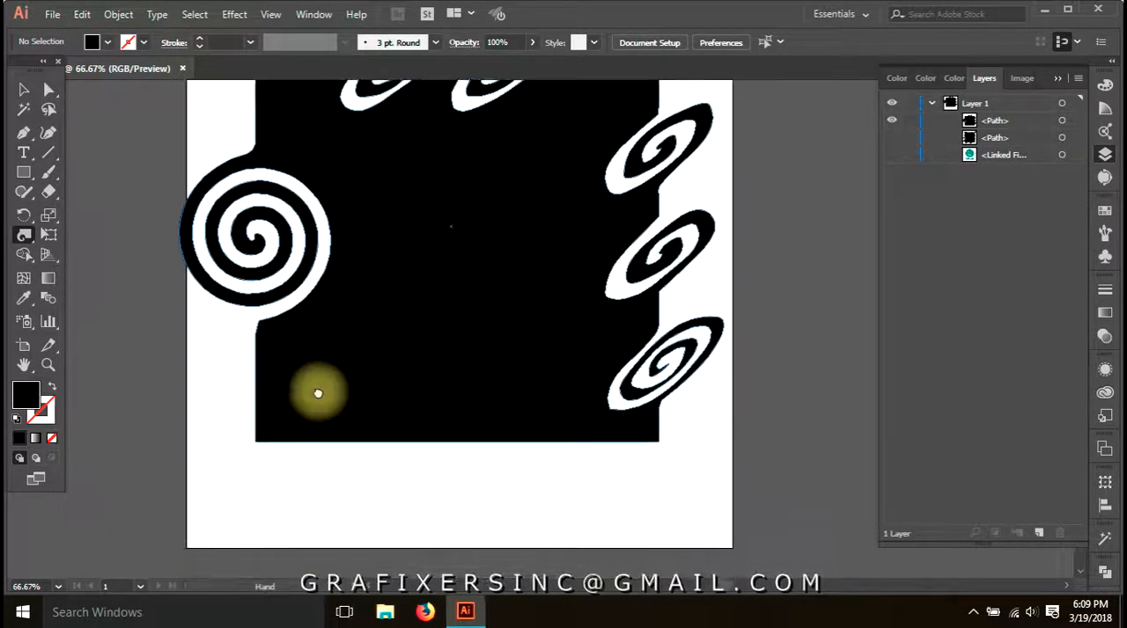
{"action": "double_click", "coordinate": [23, 235]}
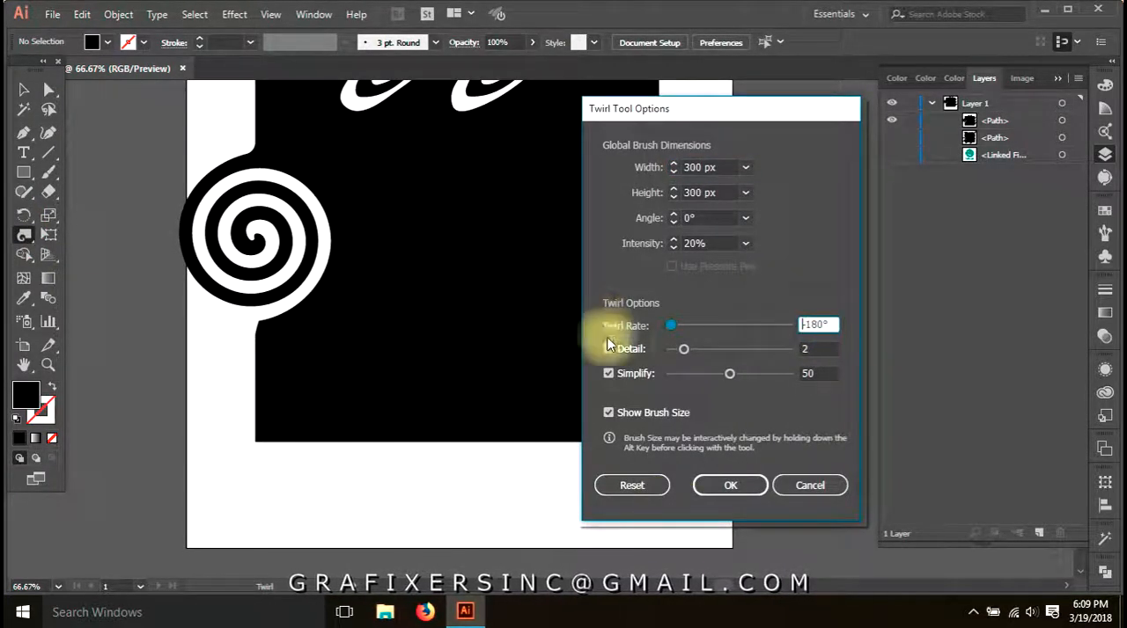
{"action": "left_click", "coordinate": [730, 485]}
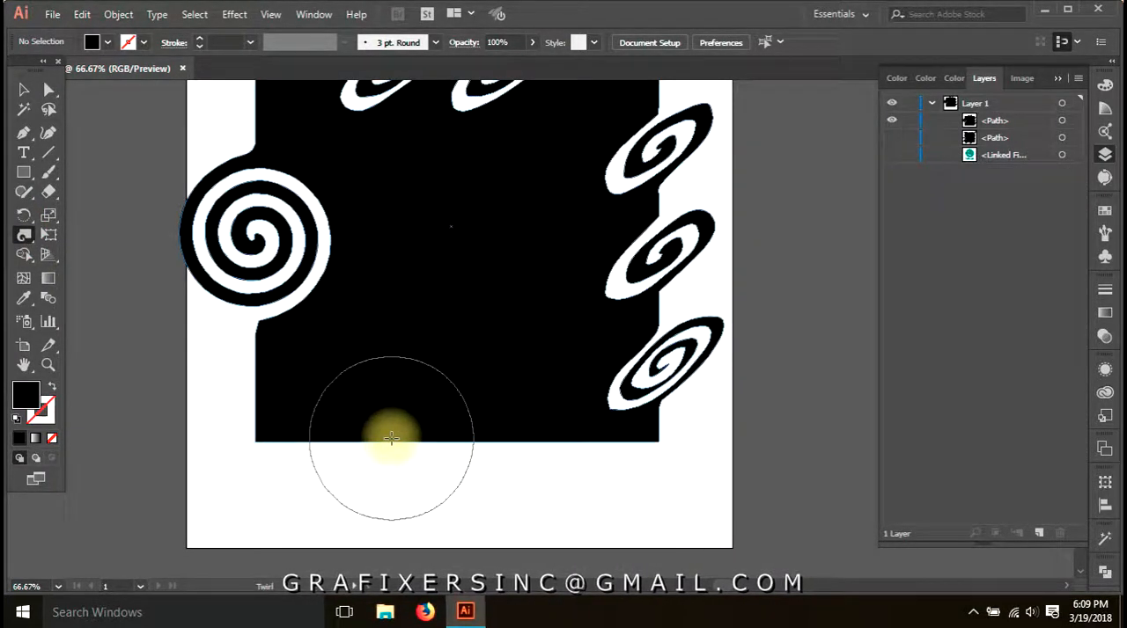
{"action": "left_click_drag", "start_coordinate": [392, 443], "coordinate": [391, 442]}
{"action": "key", "text": "a"}
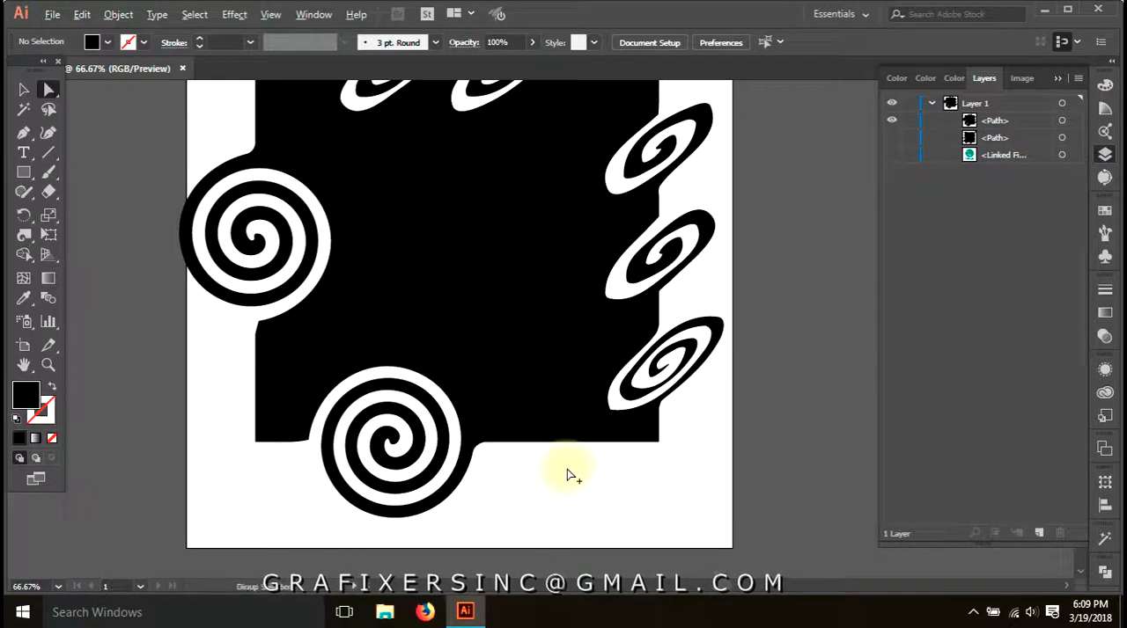
Hide the twirled rectangle and activate the Rectangle tool
{"action": "key", "text": "ctrl+minus"}
{"action": "left_click_drag", "start_coordinate": [540, 394], "coordinate": [537, 425]}
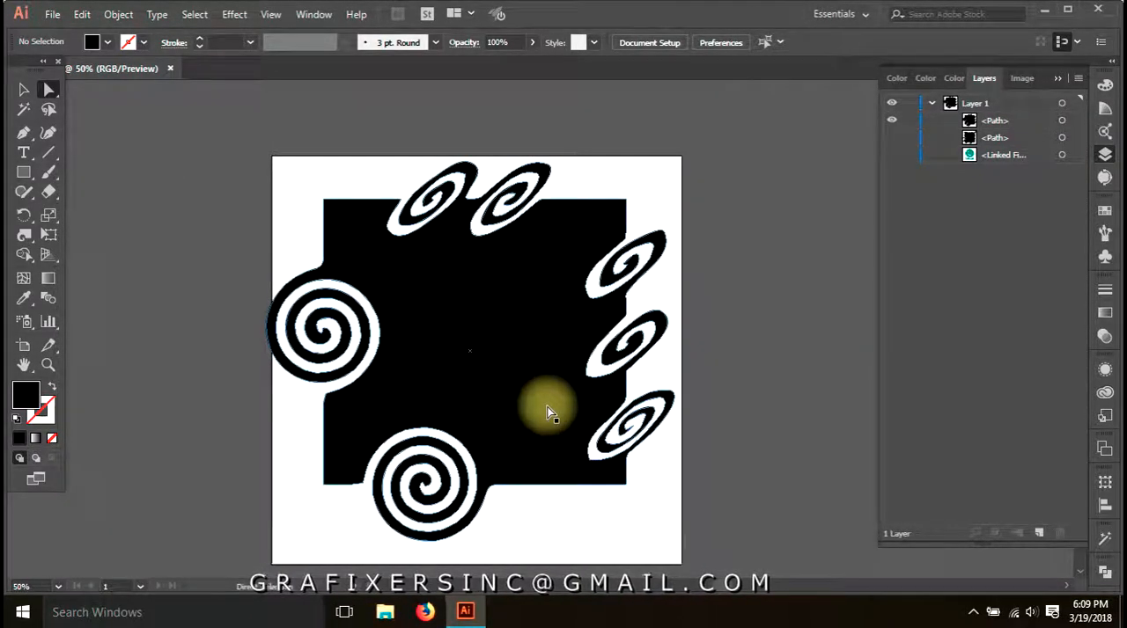
{"action": "left_click", "coordinate": [892, 121]}
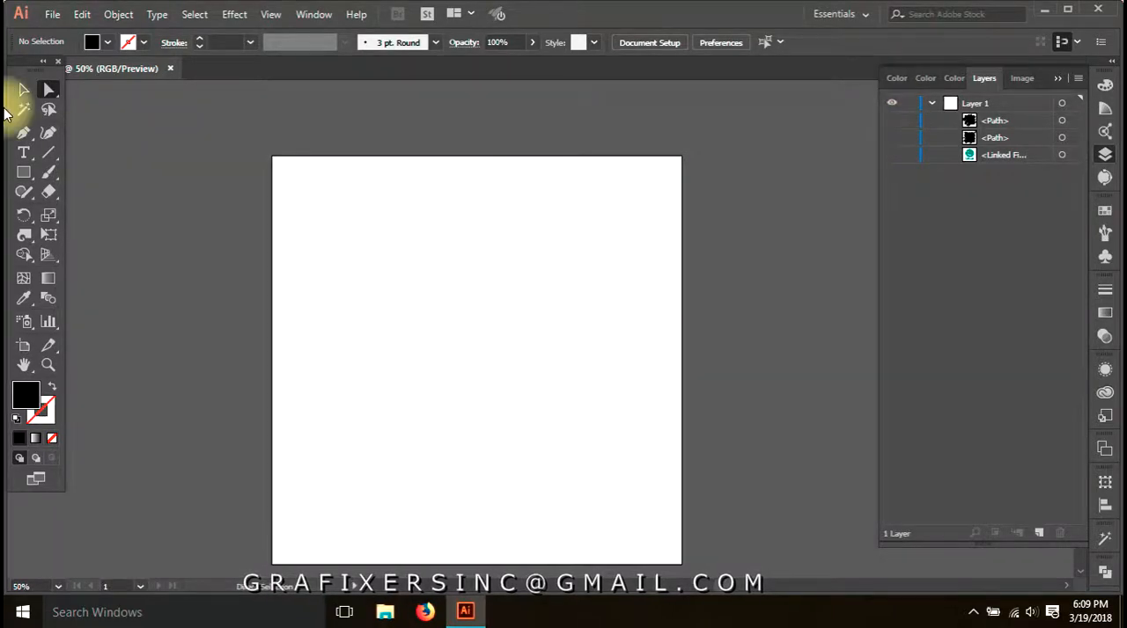
{"action": "left_click", "coordinate": [24, 152]}
{"action": "left_click", "coordinate": [24, 172]}
{"action": "left_click_drag", "start_coordinate": [362, 281], "coordinate": [498, 428]}
{"action": "left_click_drag", "start_coordinate": [521, 448], "coordinate": [617, 499]}
{"action": "key", "text": "ctrl+z"}
{"action": "key", "text": "ctrl+z"}
Draw a new black square across most of the artboard and set the Twirl tool's detail to 10
{"action": "left_click_drag", "start_coordinate": [305, 200], "coordinate": [646, 527]}
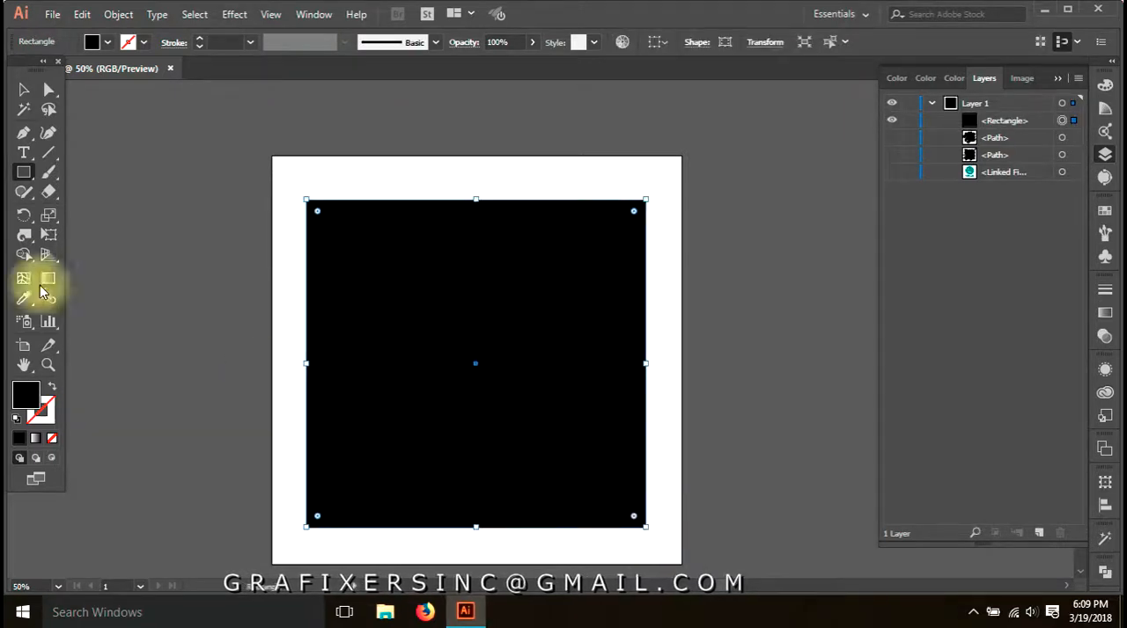
{"action": "left_click_drag", "start_coordinate": [24, 234], "coordinate": [88, 274]}
{"action": "double_click", "coordinate": [24, 234]}
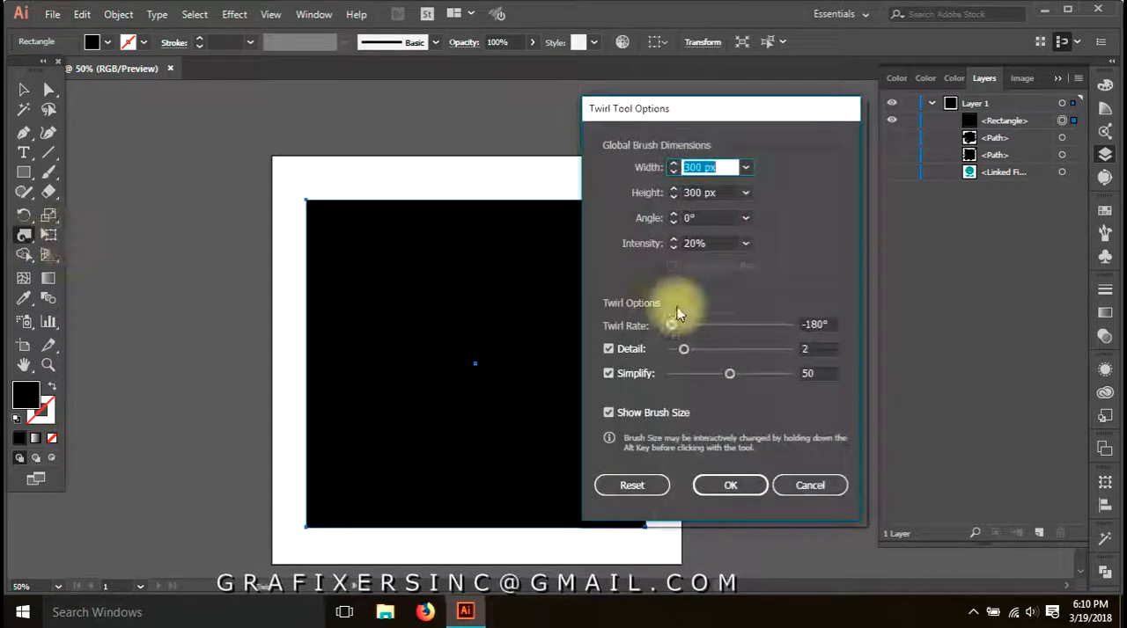
{"action": "left_click_drag", "start_coordinate": [684, 349], "coordinate": [805, 349]}
{"action": "left_click", "coordinate": [729, 485]}
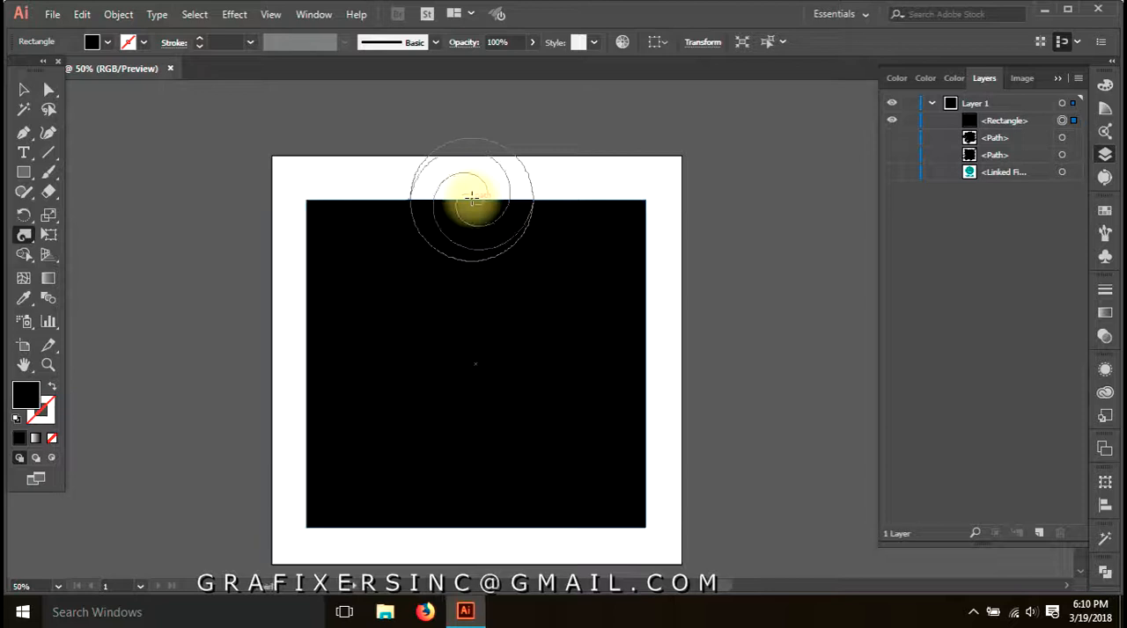
Twirl the middle of the new square's top edge into a large round spiral and examine it up close
{"action": "left_click_drag", "start_coordinate": [472, 200], "coordinate": [472, 200]}
{"action": "scroll", "coordinate": [520, 208], "scroll_direction": "up", "scroll_amount": 2}
{"action": "left_click_drag", "start_coordinate": [546, 221], "coordinate": [559, 279]}
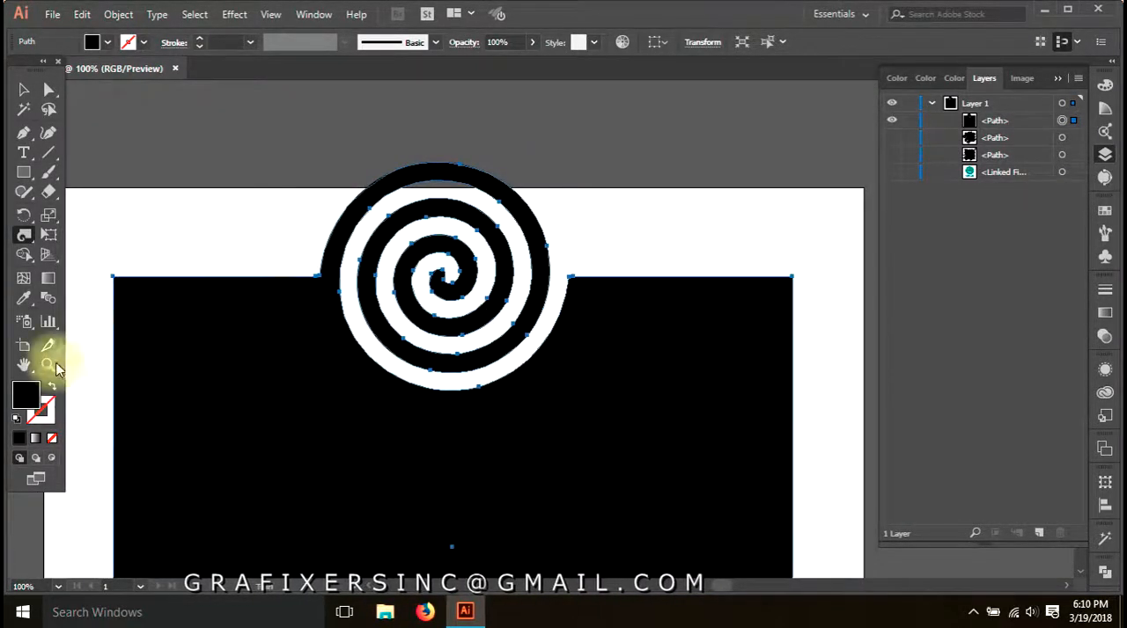
Set the Twirl tool's detail to 1 and twirl the upper part of the square's right edge into a large spiral
{"action": "double_click", "coordinate": [24, 235]}
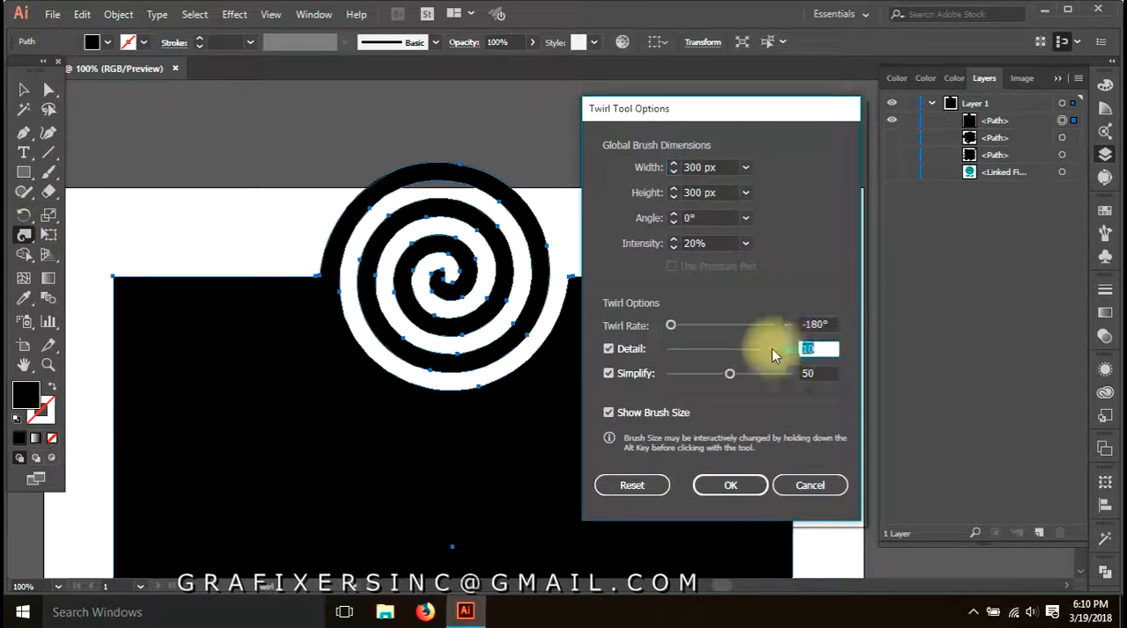
{"action": "left_click", "coordinate": [729, 485]}
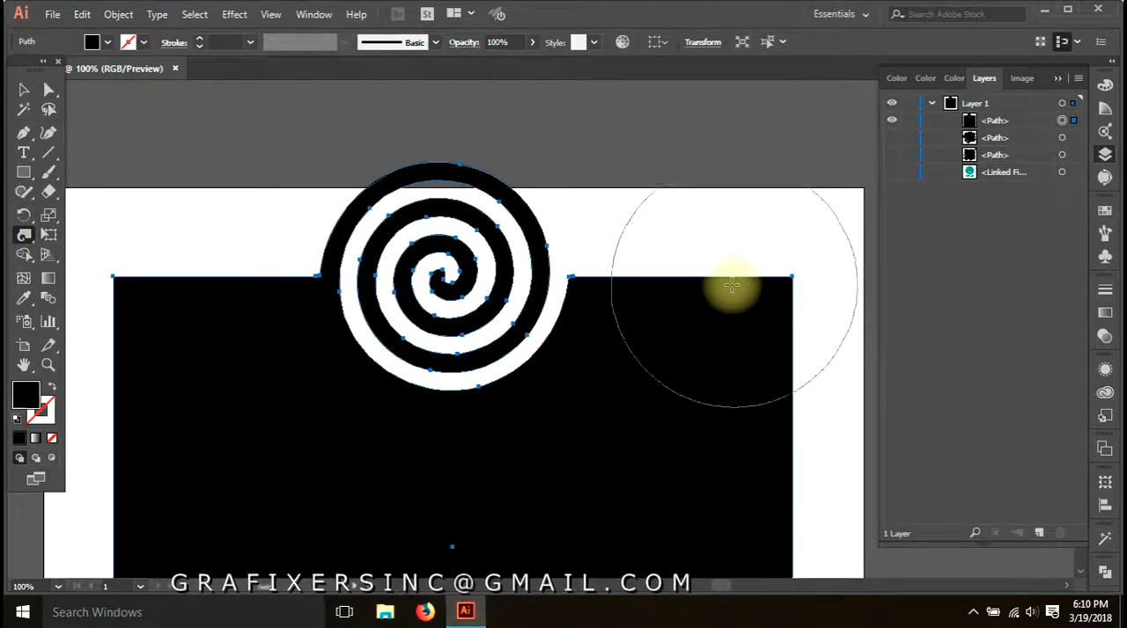
{"action": "mouse_move", "coordinate": [679, 322]}
{"action": "left_mouse_down"}
{"action": "mouse_move", "coordinate": [587, 239]}
{"action": "mouse_move", "coordinate": [539, 327]}
{"action": "mouse_move", "coordinate": [480, 320]}
{"action": "left_mouse_up"}
{"action": "left_click_drag", "start_coordinate": [638, 365], "coordinate": [640, 366]}
{"action": "key", "text": "a"}
{"action": "left_click", "coordinate": [781, 208]}
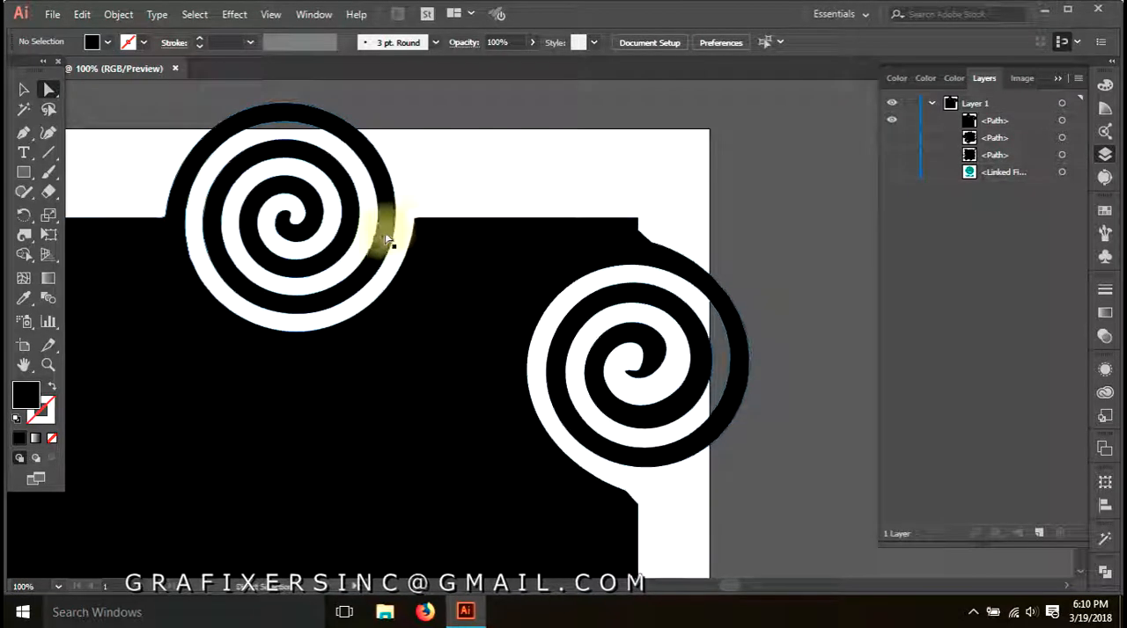
Compare the anchor points along the top-edge spiral with those along the right-edge spiral
{"action": "left_click", "coordinate": [161, 227]}
{"action": "left_click_drag", "start_coordinate": [167, 223], "coordinate": [167, 220]}
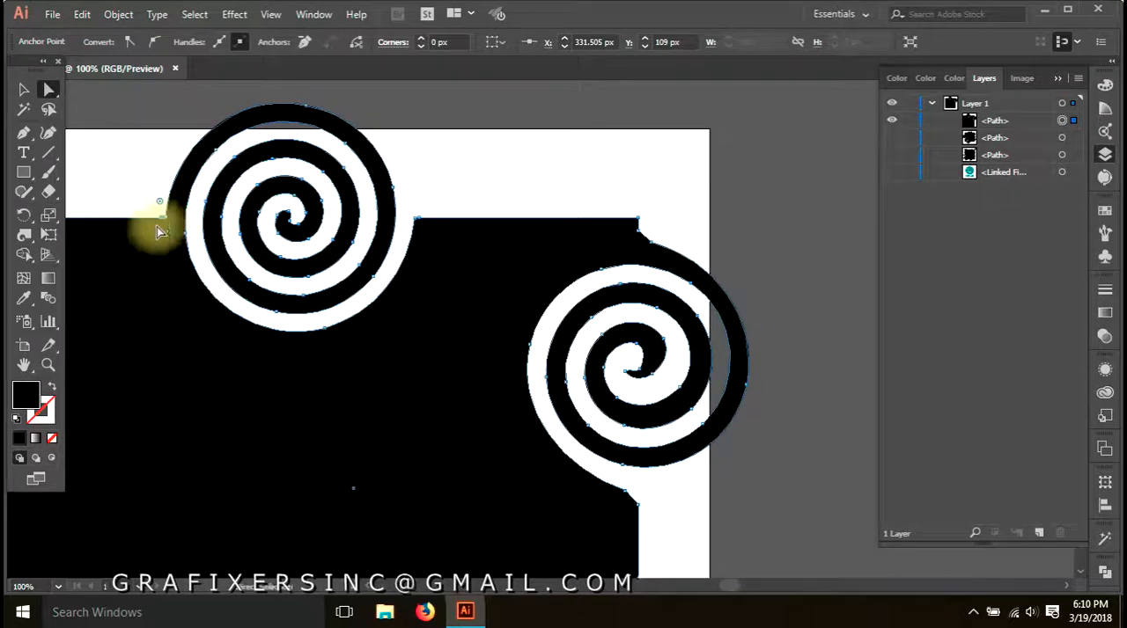
{"action": "left_click", "coordinate": [674, 241]}
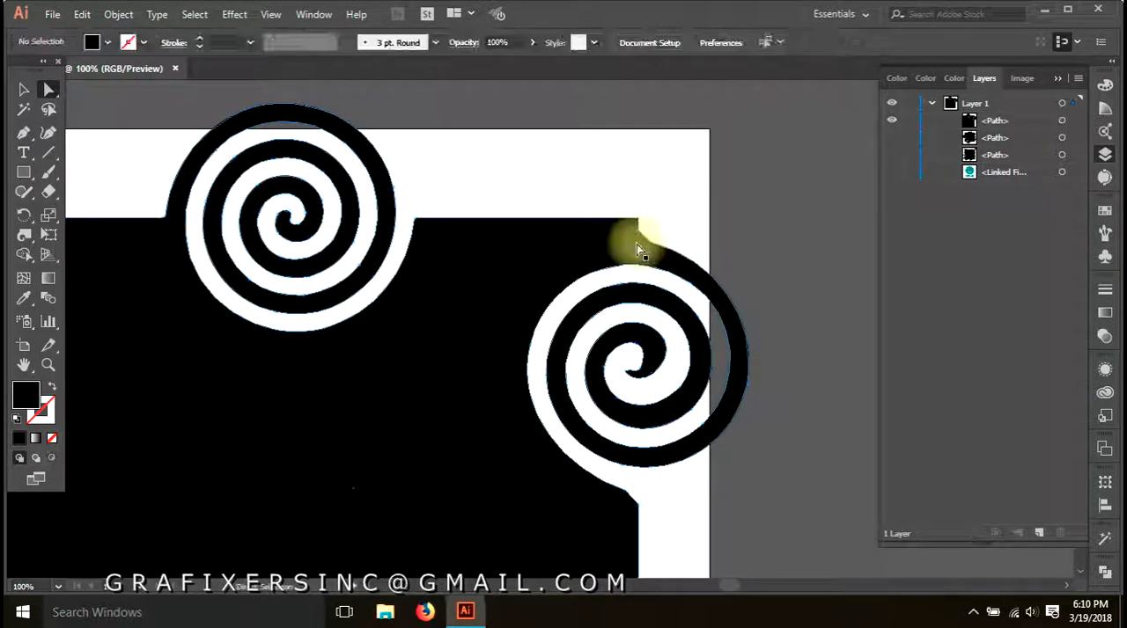
{"action": "left_click", "coordinate": [628, 371]}
{"action": "left_click", "coordinate": [641, 391]}
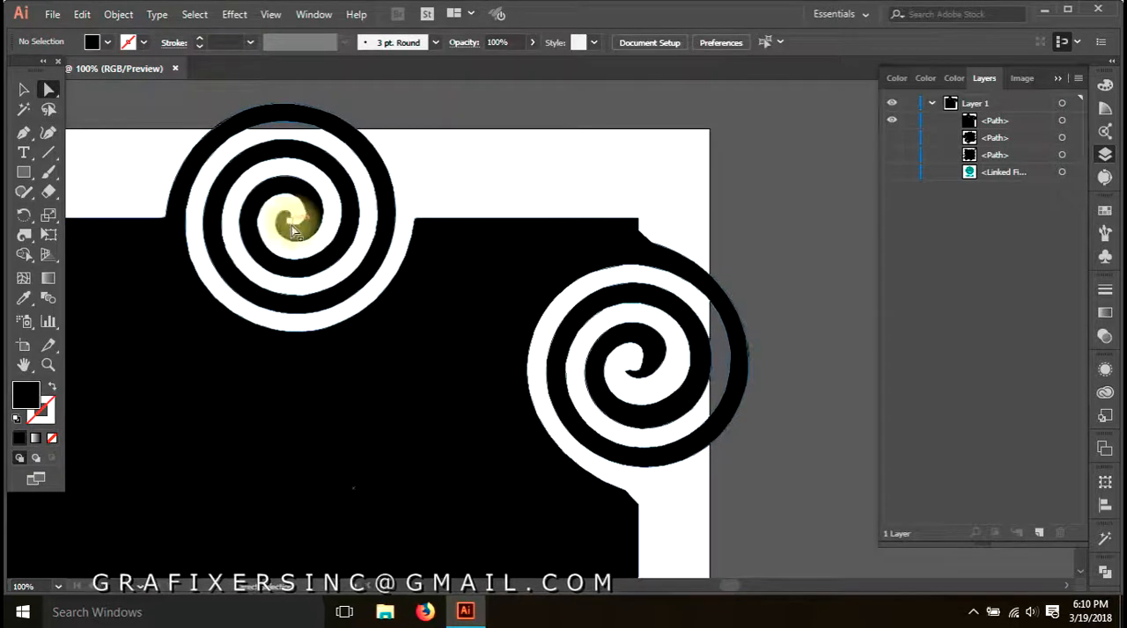
{"action": "left_click", "coordinate": [627, 339]}
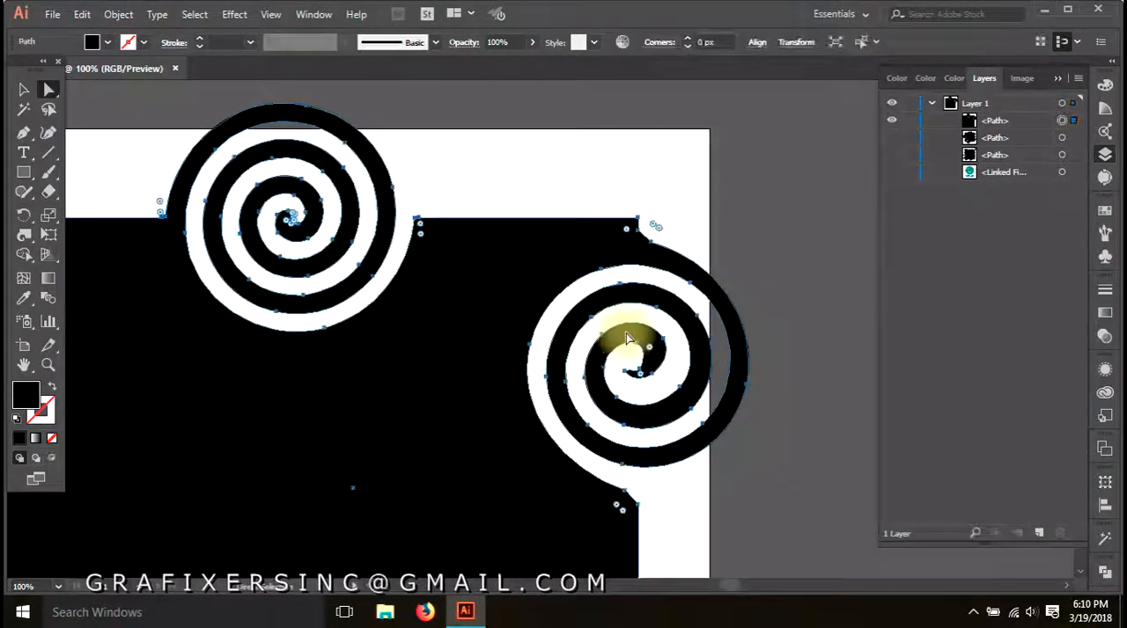
{"action": "left_click", "coordinate": [316, 255]}
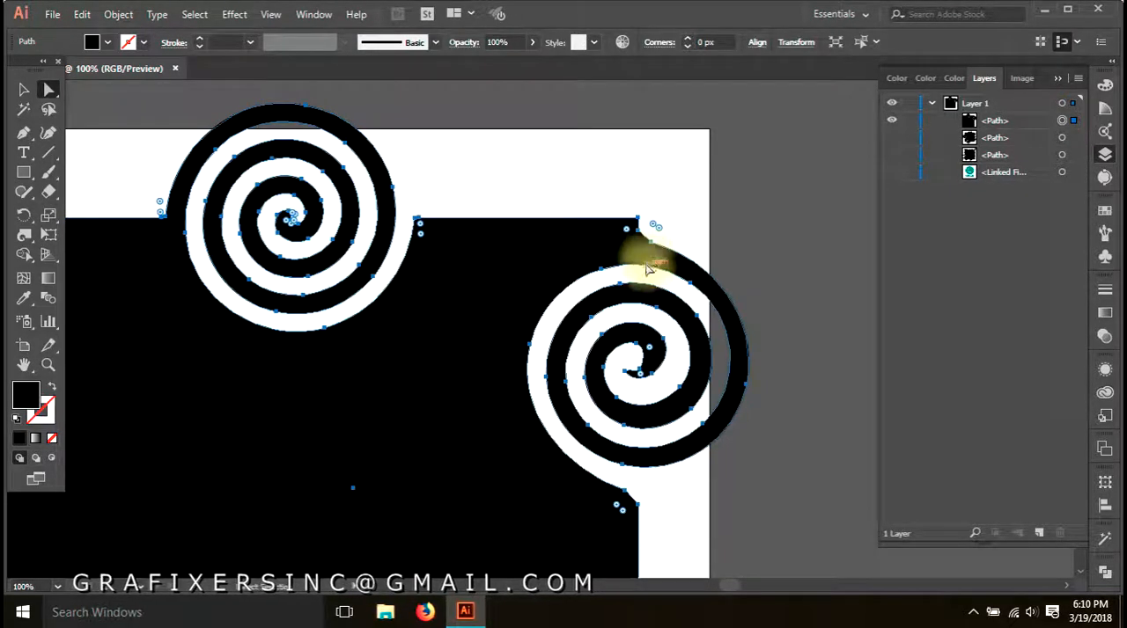
{"action": "left_click", "coordinate": [695, 218]}
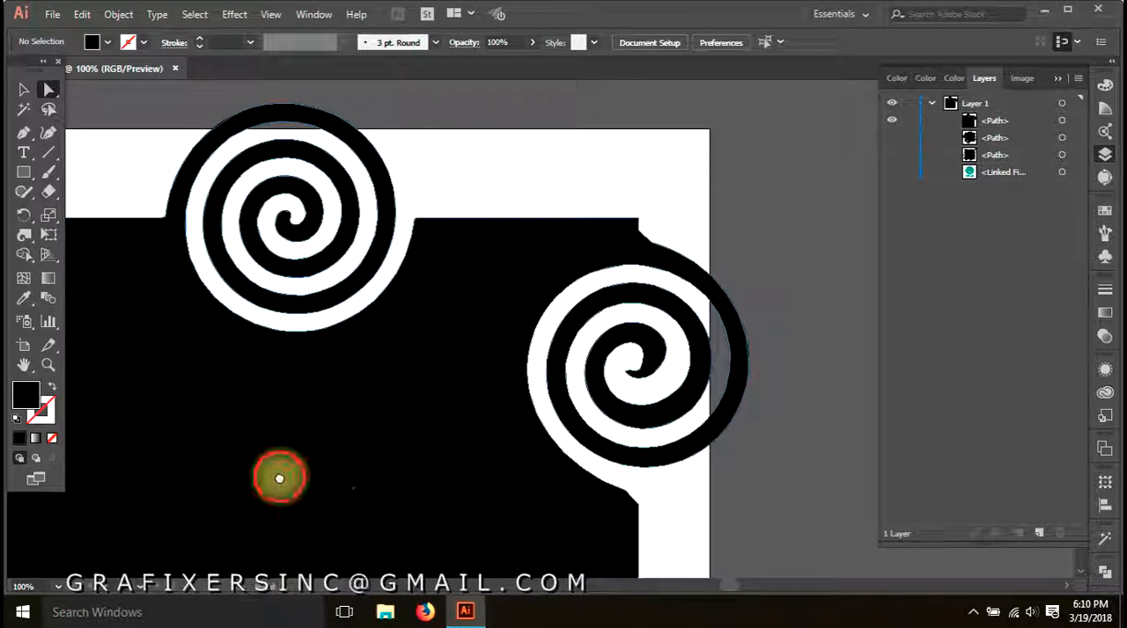
Raise the Twirl tool's simplify setting to its maximum and twirl the upper part of the square's left edge
{"action": "left_click_drag", "start_coordinate": [276, 478], "coordinate": [566, 460]}
{"action": "double_click", "coordinate": [24, 234]}
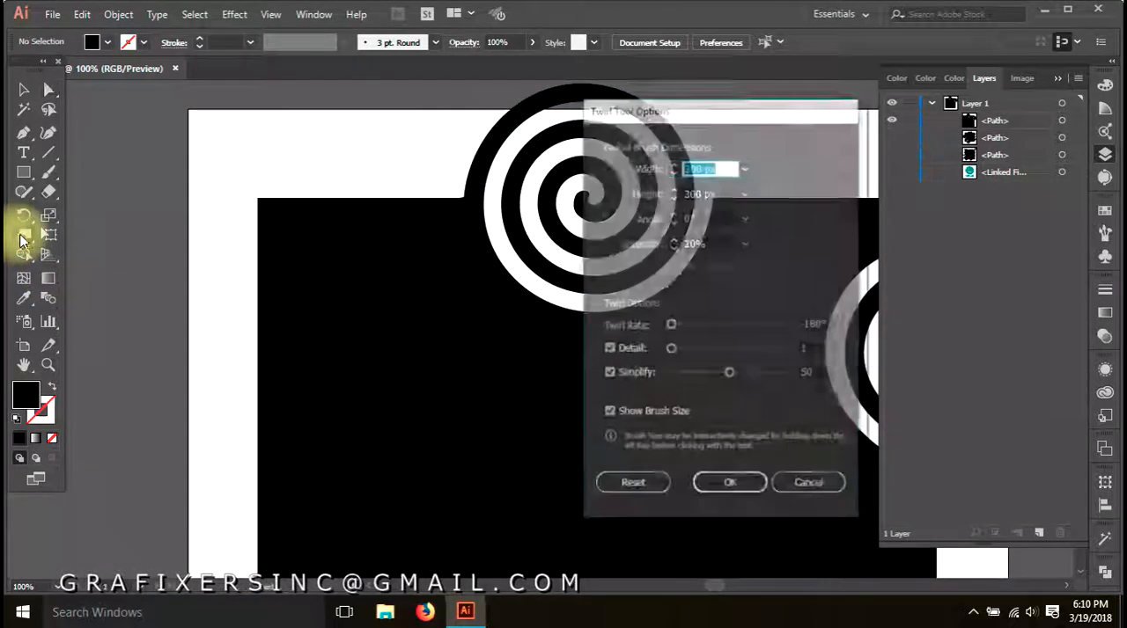
{"action": "left_click_drag", "start_coordinate": [730, 375], "coordinate": [815, 375]}
{"action": "left_click", "coordinate": [727, 487]}
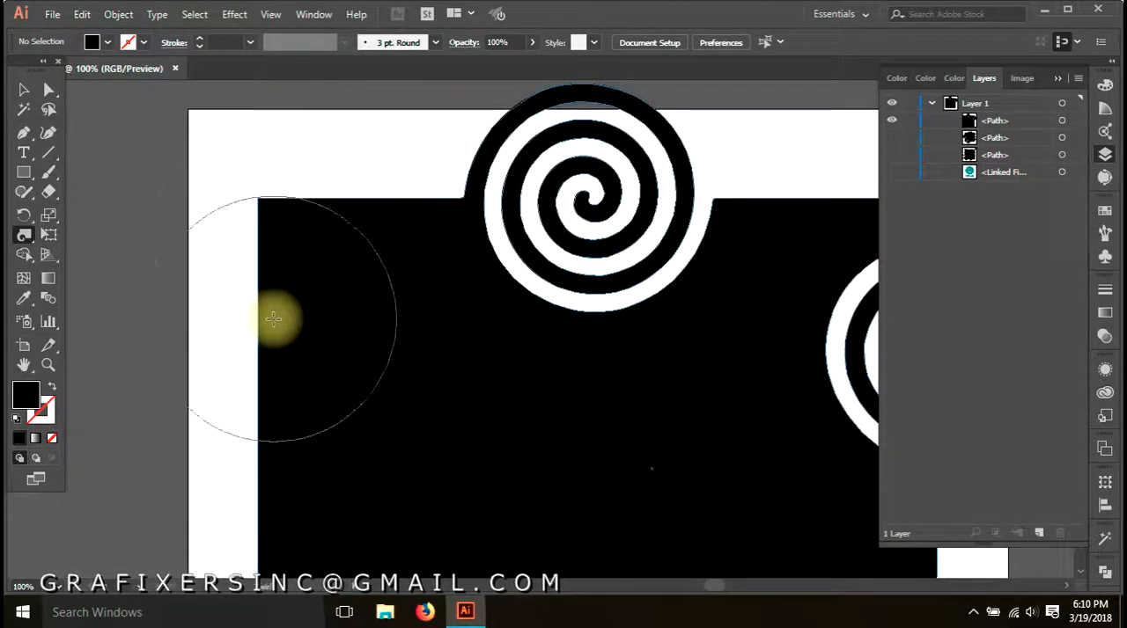
{"action": "left_click_drag", "start_coordinate": [264, 332], "coordinate": [262, 326]}
{"action": "key", "text": "a"}
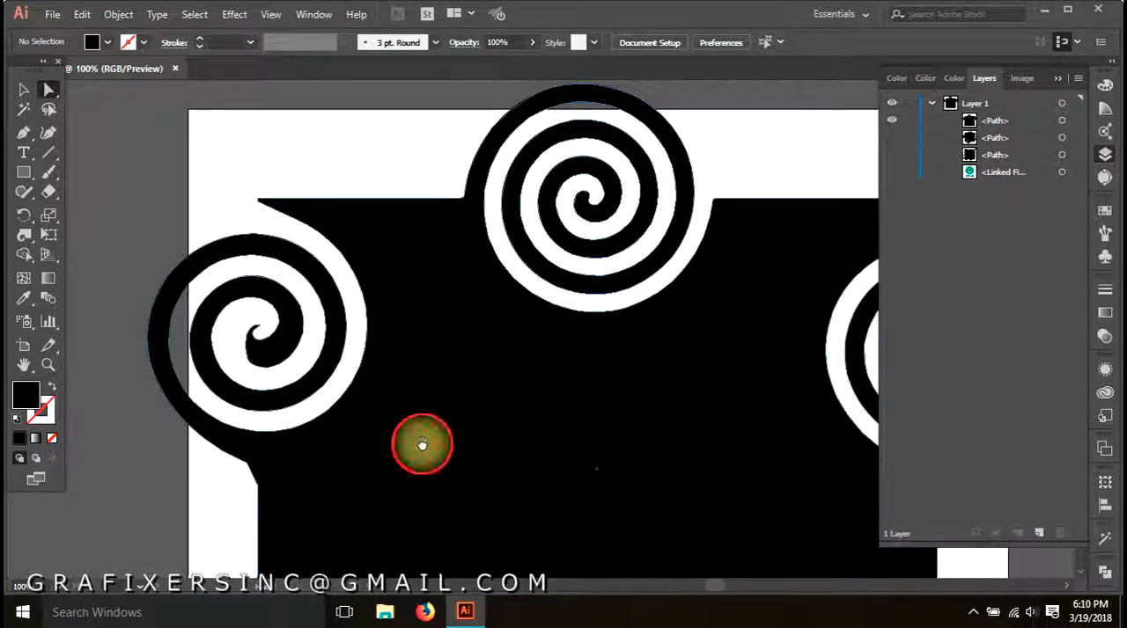
Set the Twirl tool's simplify to 0.2 and add another spiral lower on the square's left edge
{"action": "left_click_drag", "start_coordinate": [422, 444], "coordinate": [414, 320]}
{"action": "double_click", "coordinate": [25, 234]}
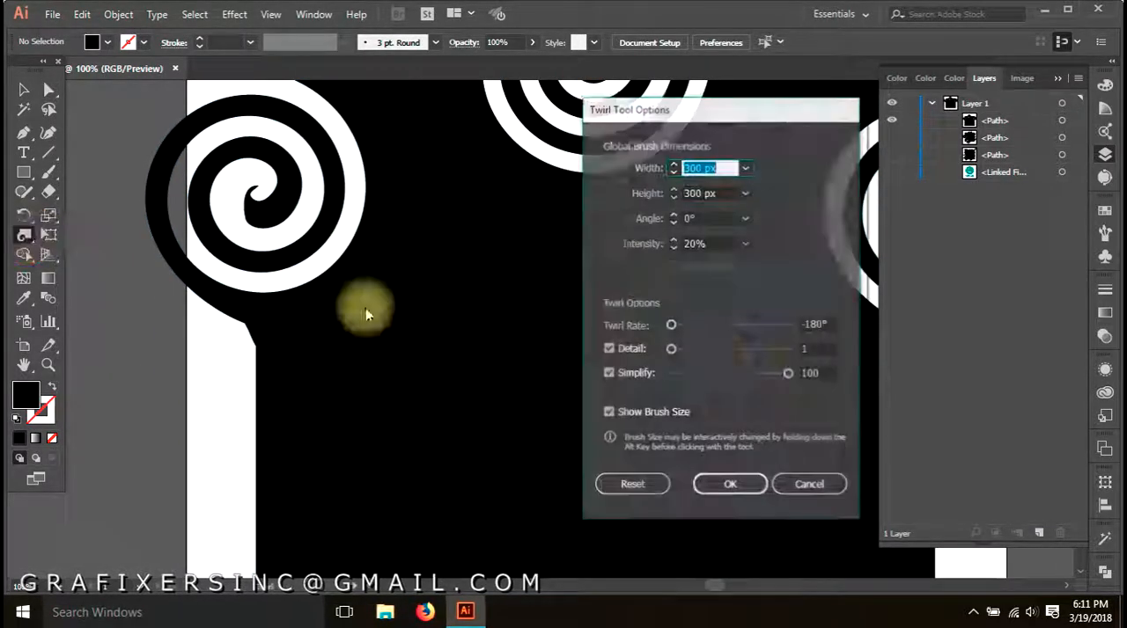
{"action": "left_click", "coordinate": [730, 485]}
{"action": "left_click_drag", "start_coordinate": [438, 394], "coordinate": [435, 256]}
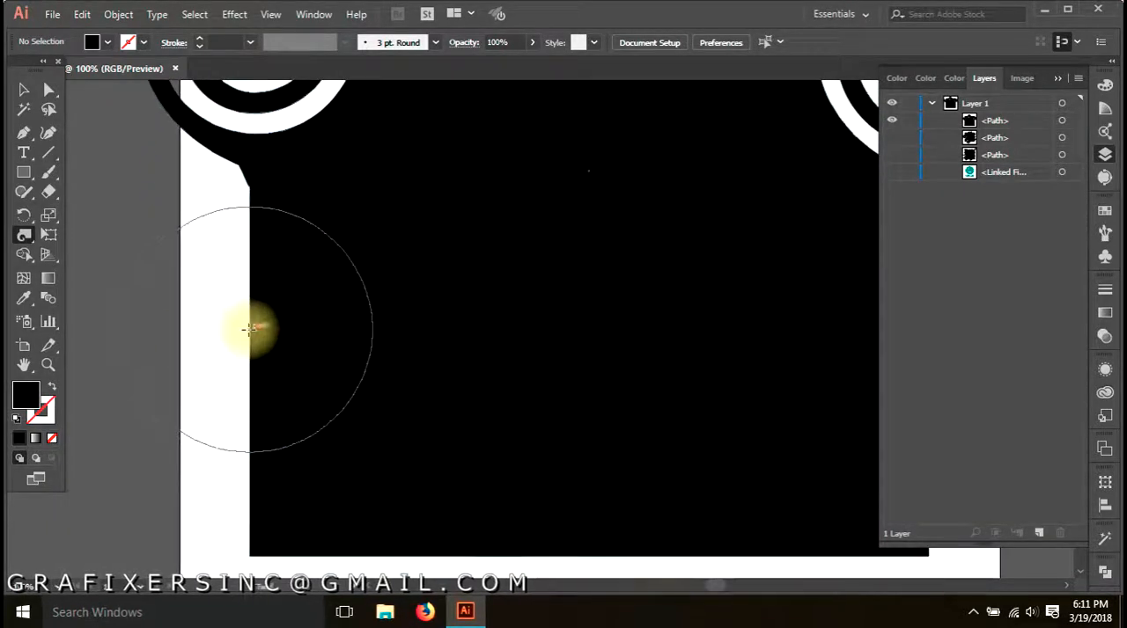
{"action": "left_click_drag", "start_coordinate": [247, 327], "coordinate": [250, 327]}
{"action": "key", "text": "a"}
Examine the anchor point density of the two spirals on the square's left edge
{"action": "scroll", "coordinate": [201, 475], "scroll_direction": "up", "scroll_amount": 3}
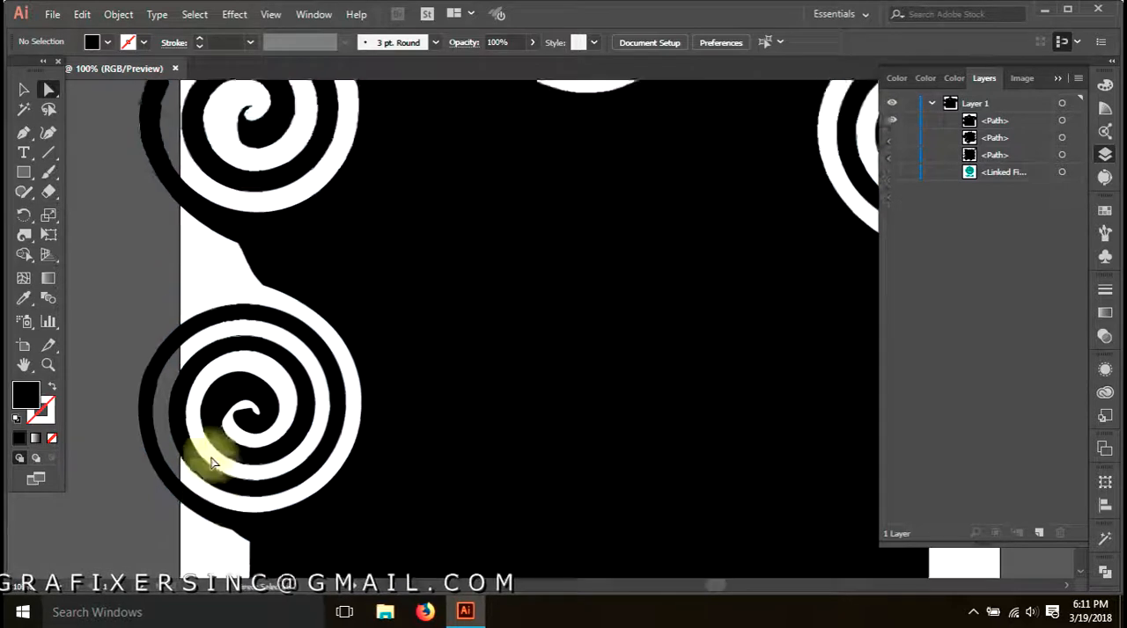
{"action": "left_click", "coordinate": [277, 189]}
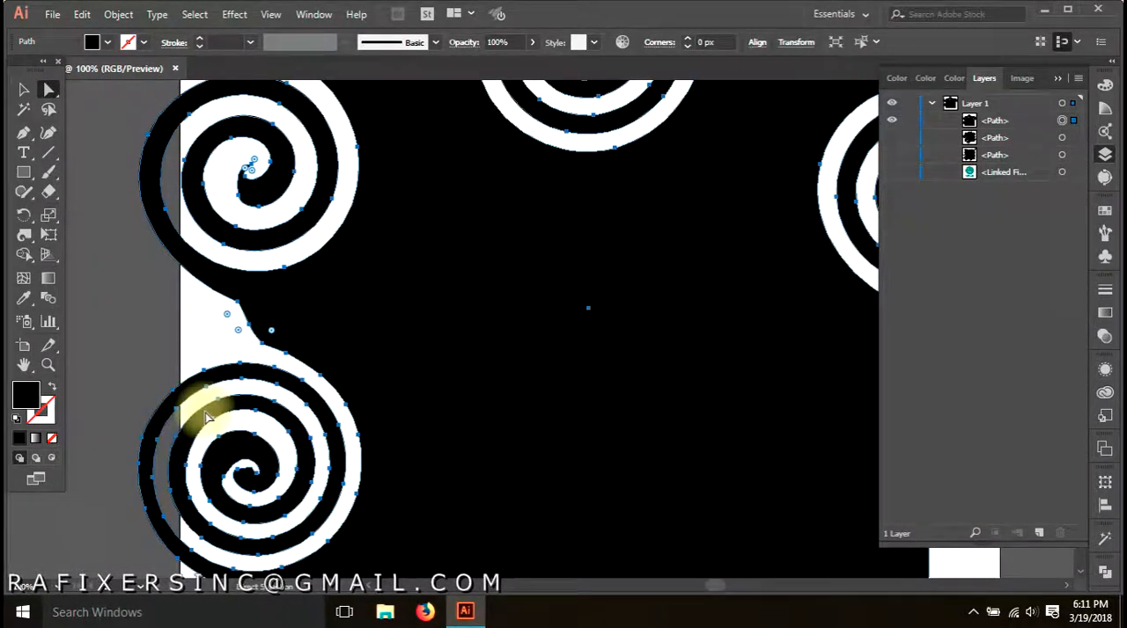
{"action": "scroll", "coordinate": [302, 449], "scroll_direction": "up", "scroll_amount": 1}
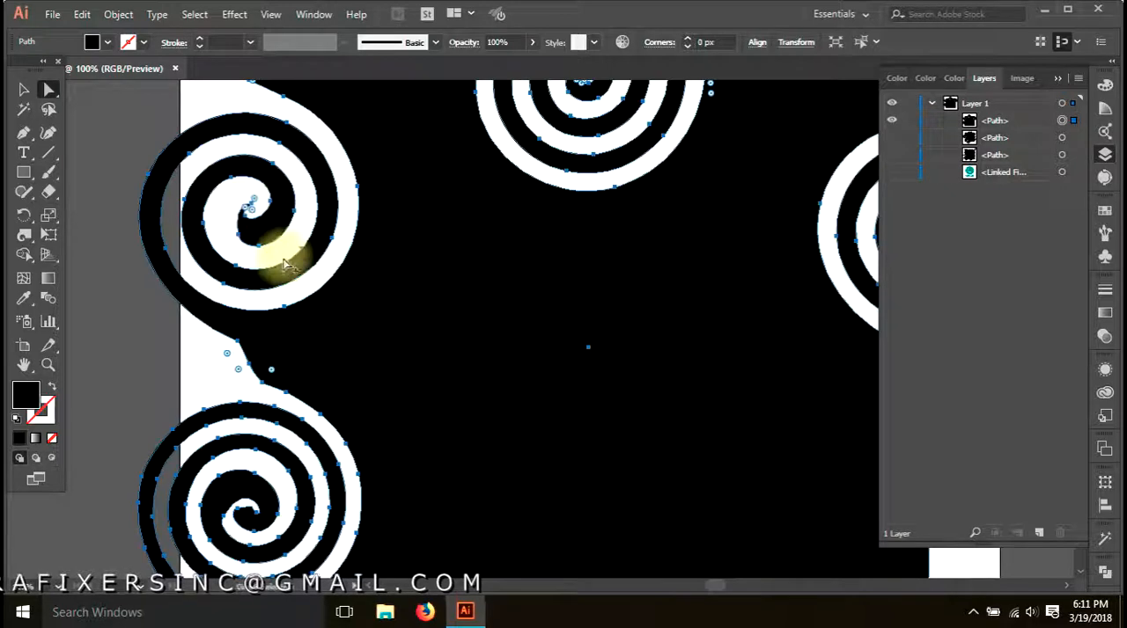
{"action": "scroll", "coordinate": [282, 251], "scroll_direction": "down", "scroll_amount": 2}
{"action": "left_click_drag", "start_coordinate": [307, 273], "coordinate": [273, 281]}
{"action": "left_click", "coordinate": [613, 319]}
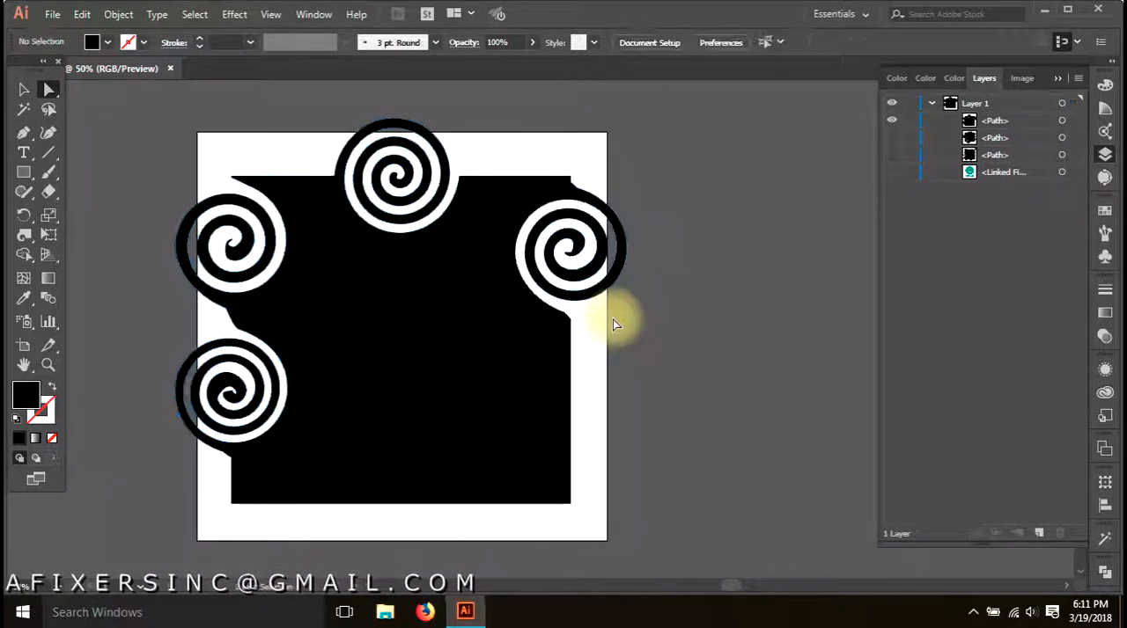
Review the Twirl tool options without changing them, and hide the twirled square's path
{"action": "double_click", "coordinate": [24, 235]}
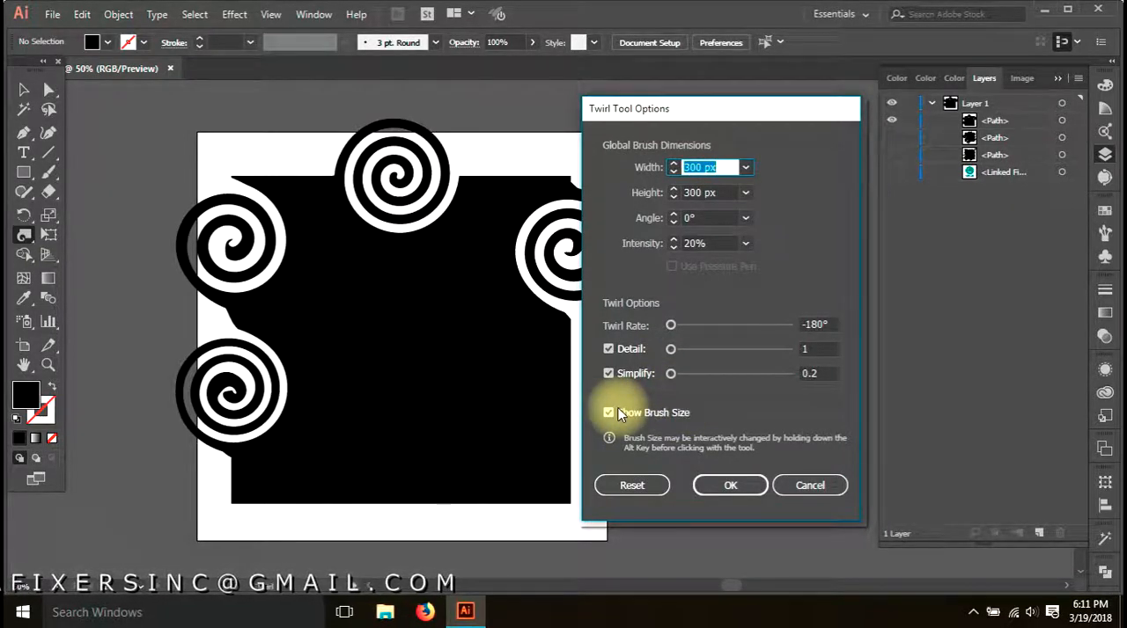
{"action": "left_click", "coordinate": [814, 485]}
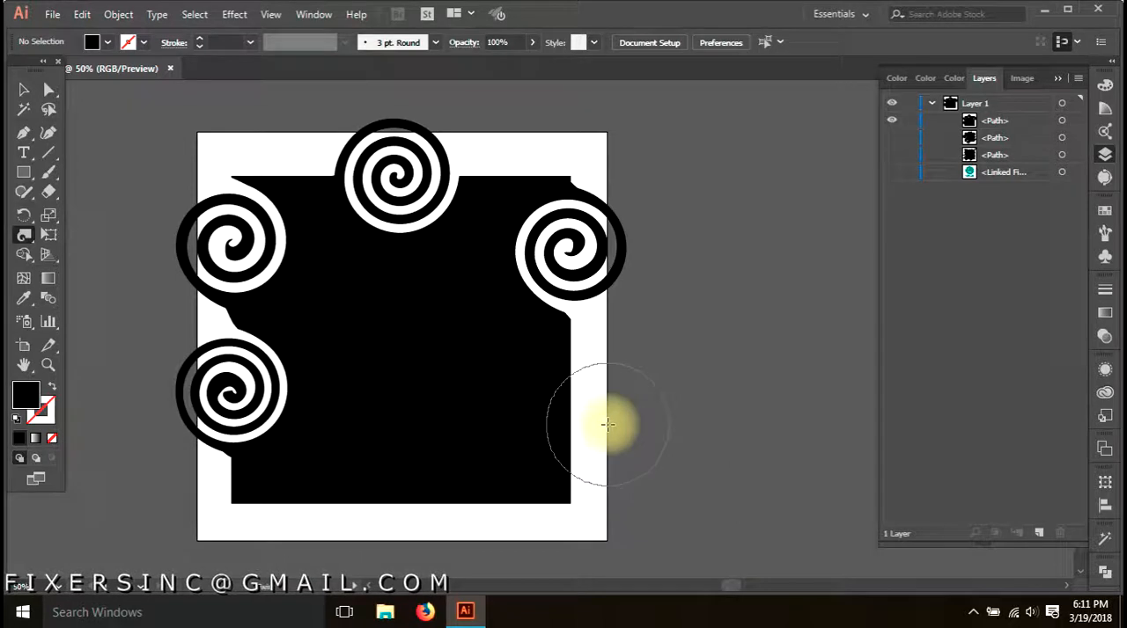
{"action": "key", "text": "v"}
{"action": "left_click", "coordinate": [507, 394]}
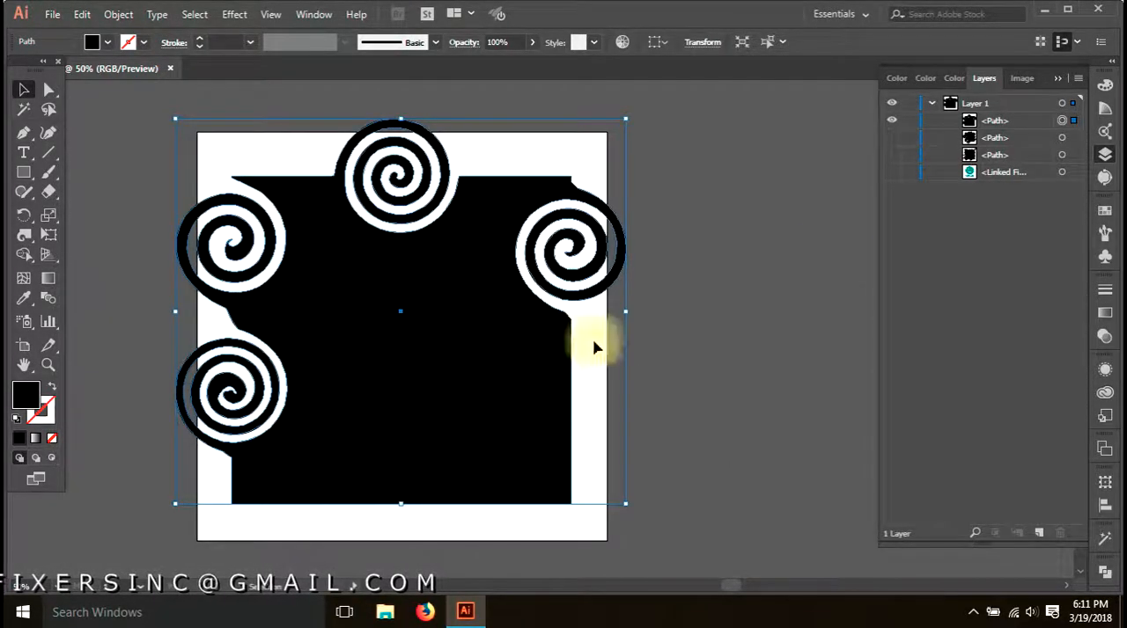
{"action": "left_click", "coordinate": [891, 120]}
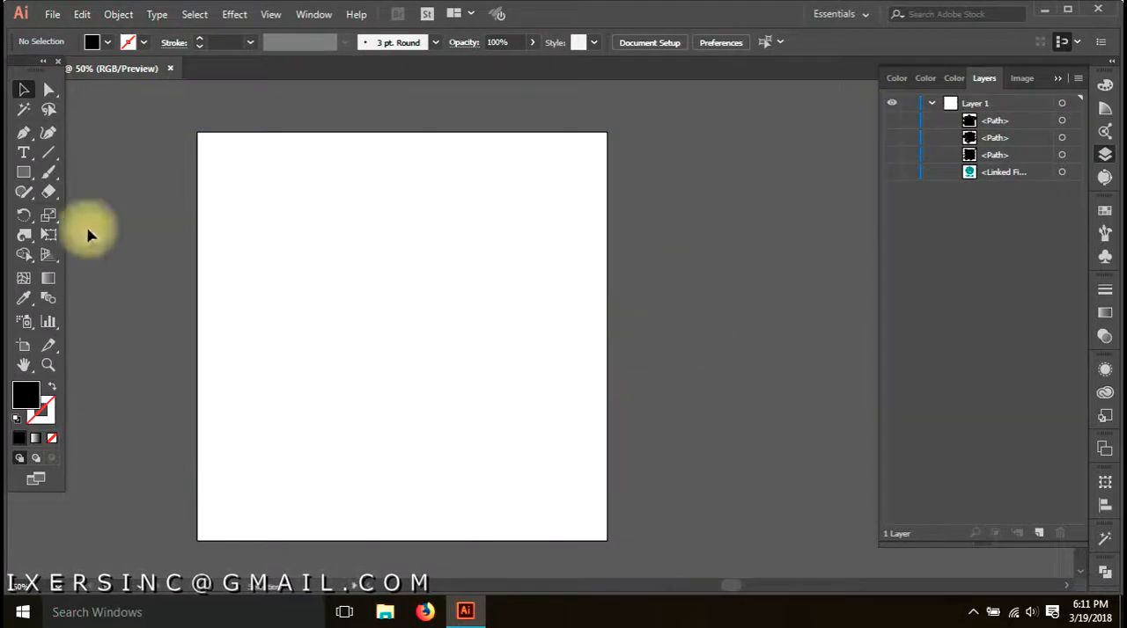
Draw a smaller black square in the middle of the artboard
{"action": "left_click", "coordinate": [24, 172]}
{"action": "left_click", "coordinate": [291, 235]}
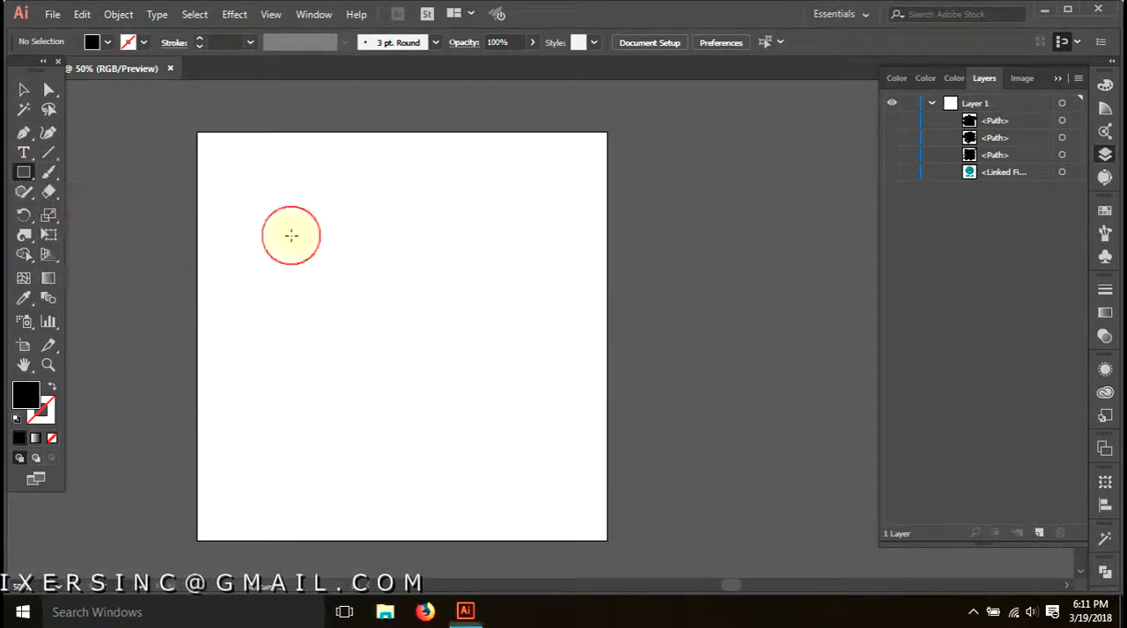
{"action": "left_click_drag", "start_coordinate": [331, 278], "coordinate": [541, 472]}
{"action": "left_click", "coordinate": [23, 172]}
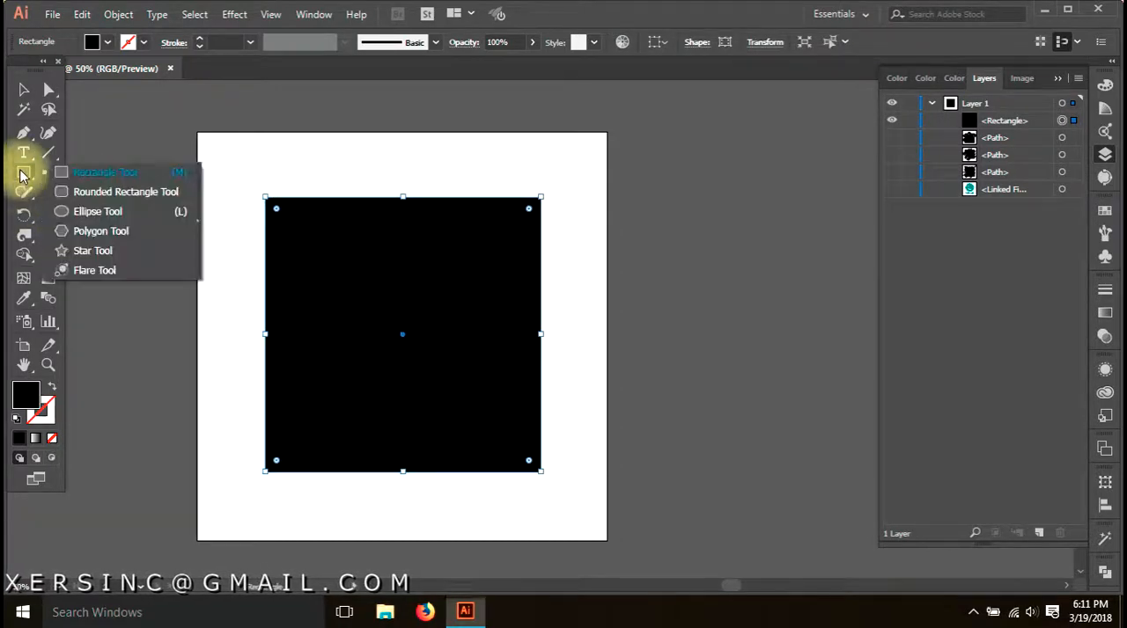
Twirl the upper part of the new square's right edge into a round spiral with the Twirl tool
{"action": "left_click", "coordinate": [24, 235]}
{"action": "left_click", "coordinate": [132, 273]}
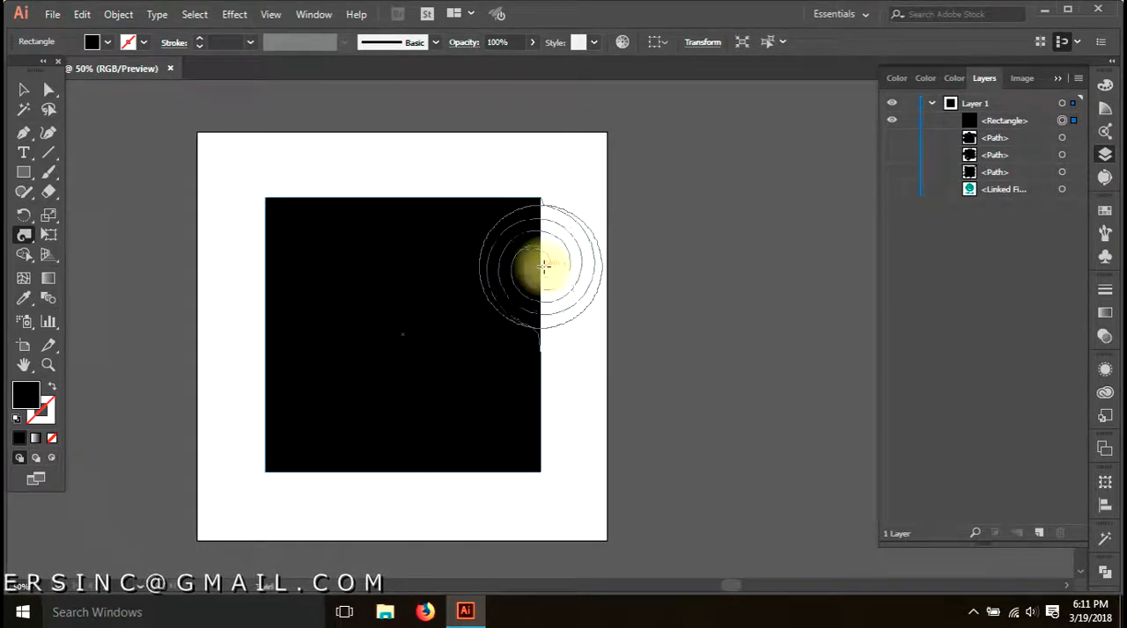
{"action": "left_click_drag", "start_coordinate": [544, 266], "coordinate": [544, 265]}
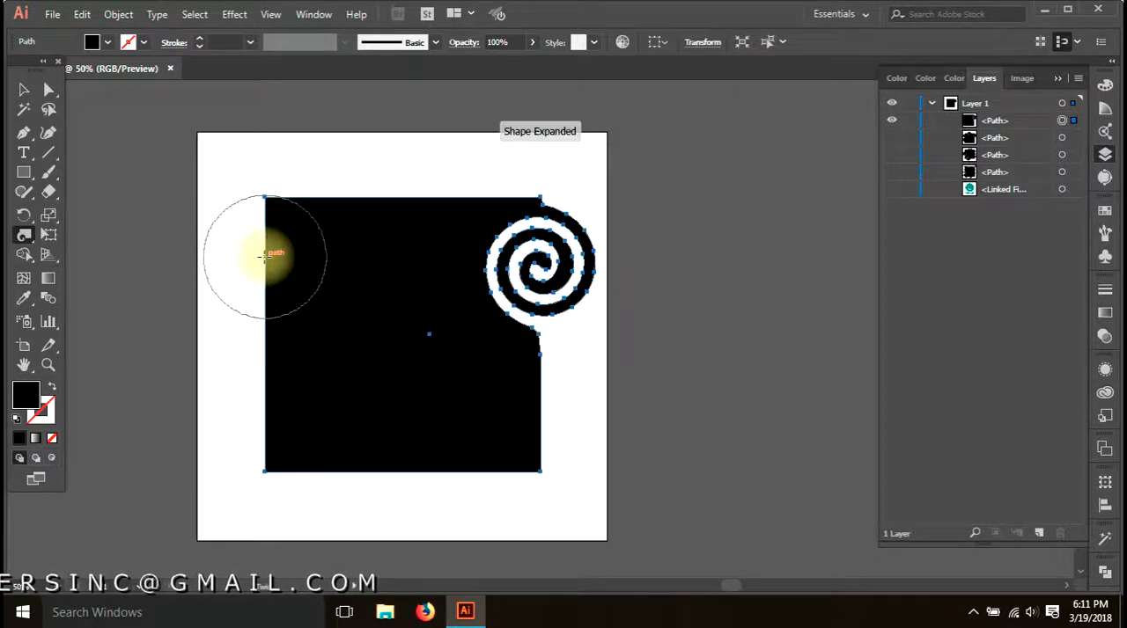
Reverse the twirl rate's direction and twirl the upper part of the square's left edge into a mirrored spiral
{"action": "double_click", "coordinate": [24, 234]}
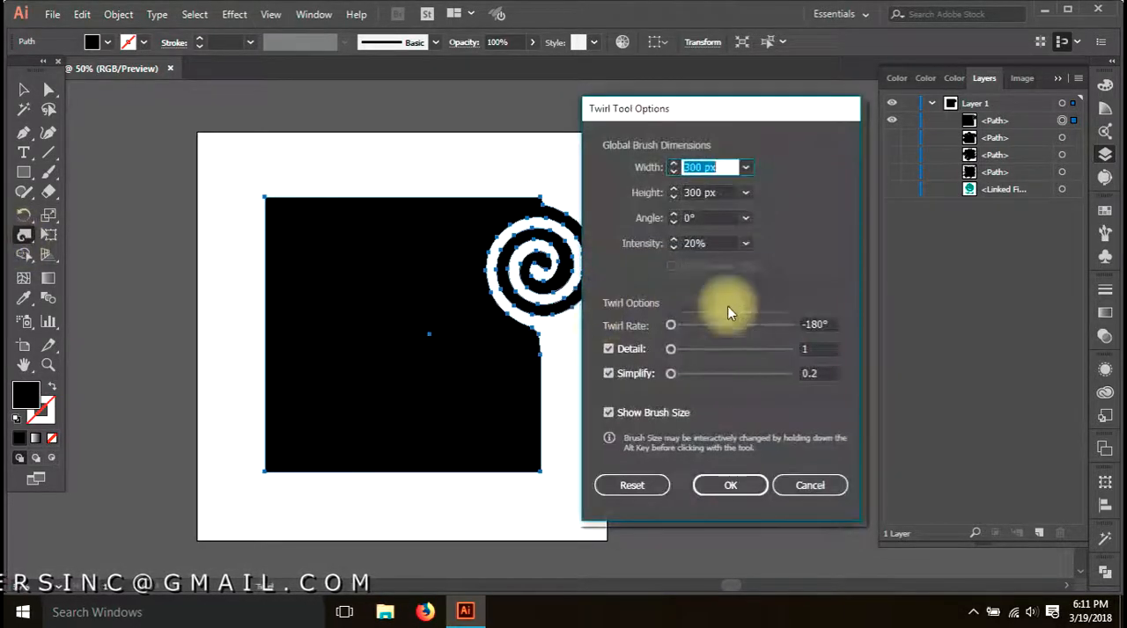
{"action": "left_click", "coordinate": [730, 485]}
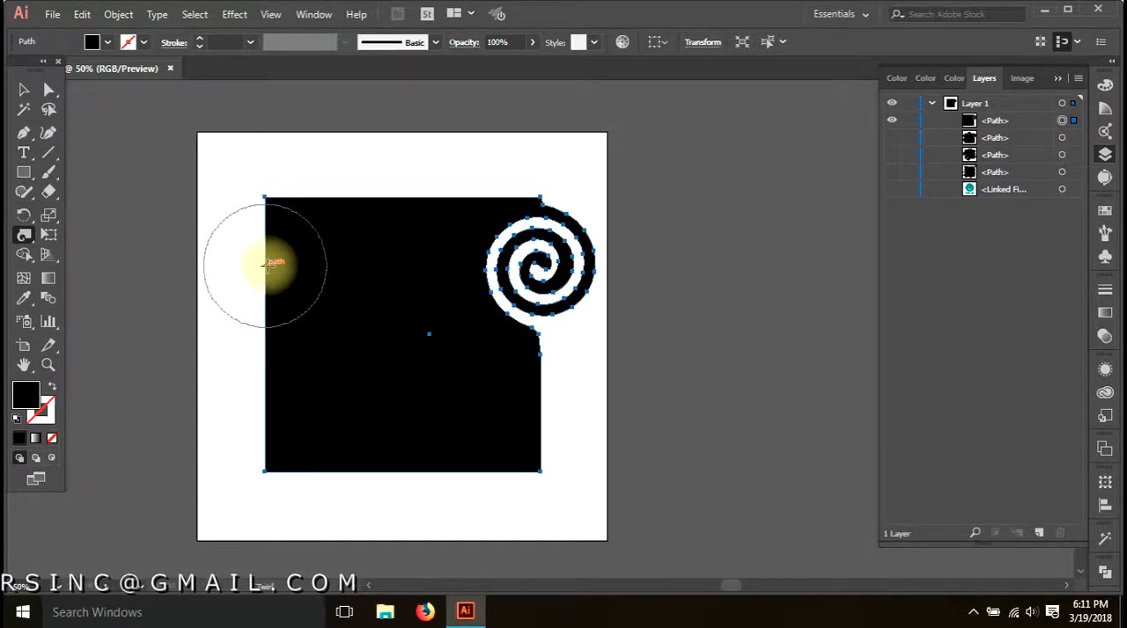
{"action": "left_click_drag", "start_coordinate": [268, 265], "coordinate": [268, 265]}
{"action": "key", "text": "a"}
{"action": "left_click", "coordinate": [636, 346]}
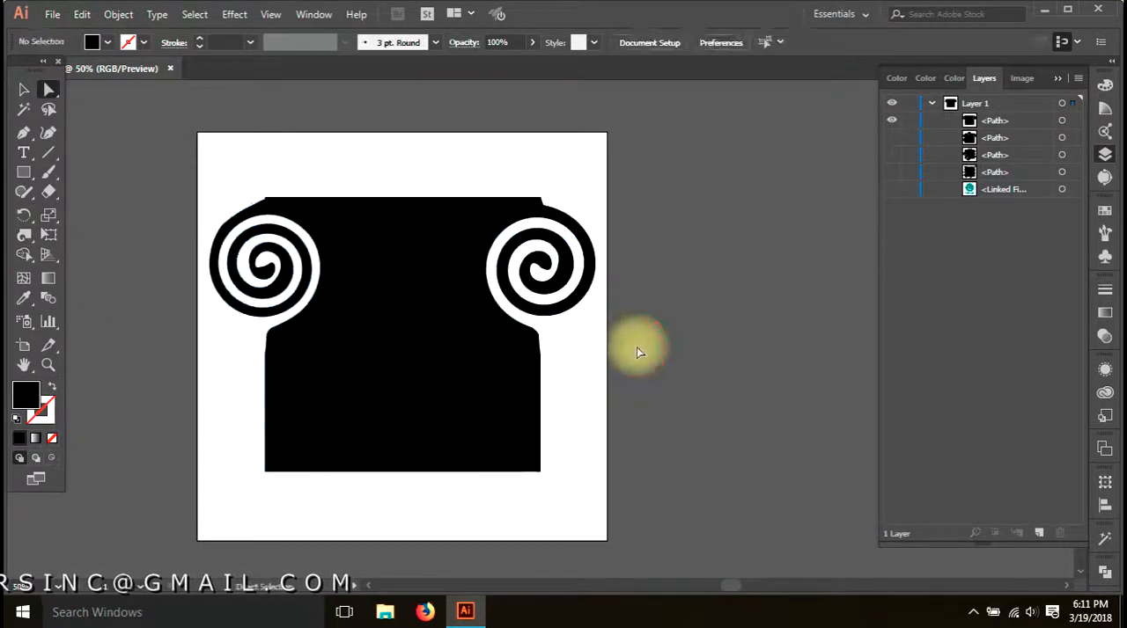
Select the twirled shape, activate the Warp tool and try to pull the shape's upper edge outward
{"action": "left_click_drag", "start_coordinate": [22, 237], "coordinate": [132, 253]}
{"action": "key", "text": "v"}
{"action": "left_click", "coordinate": [395, 308]}
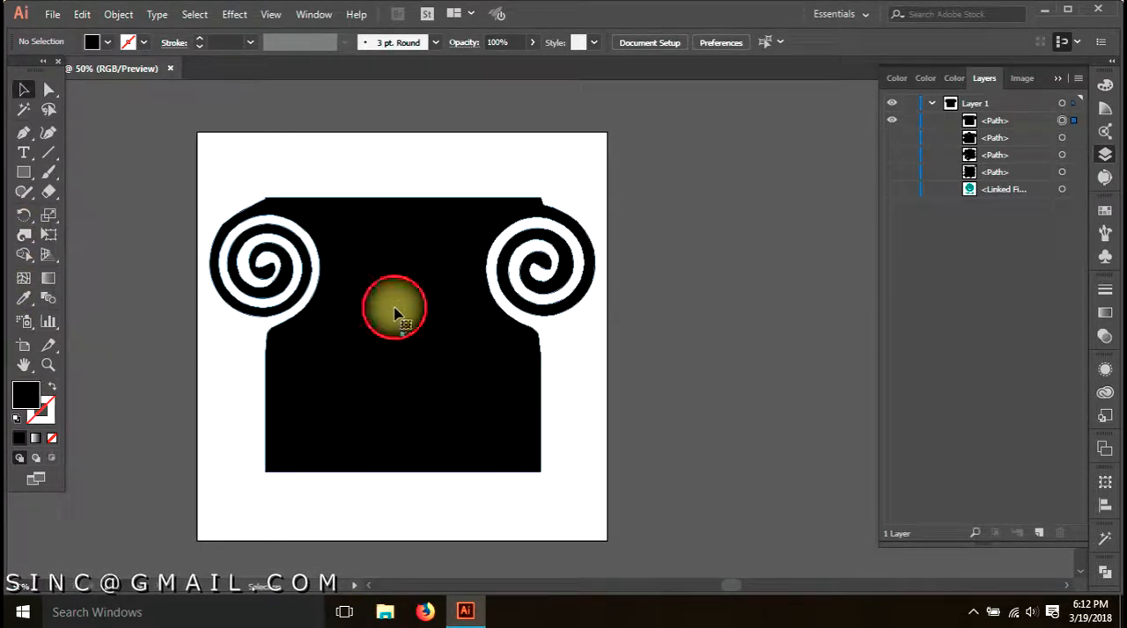
{"action": "double_click", "coordinate": [24, 236]}
{"action": "left_click", "coordinate": [792, 485]}
{"action": "mouse_move", "coordinate": [31, 241]}
{"action": "left_mouse_down"}
{"action": "mouse_move", "coordinate": [65, 264]}
{"action": "mouse_move", "coordinate": [77, 256]}
{"action": "left_mouse_up"}
{"action": "left_click_drag", "start_coordinate": [414, 229], "coordinate": [742, 151]}
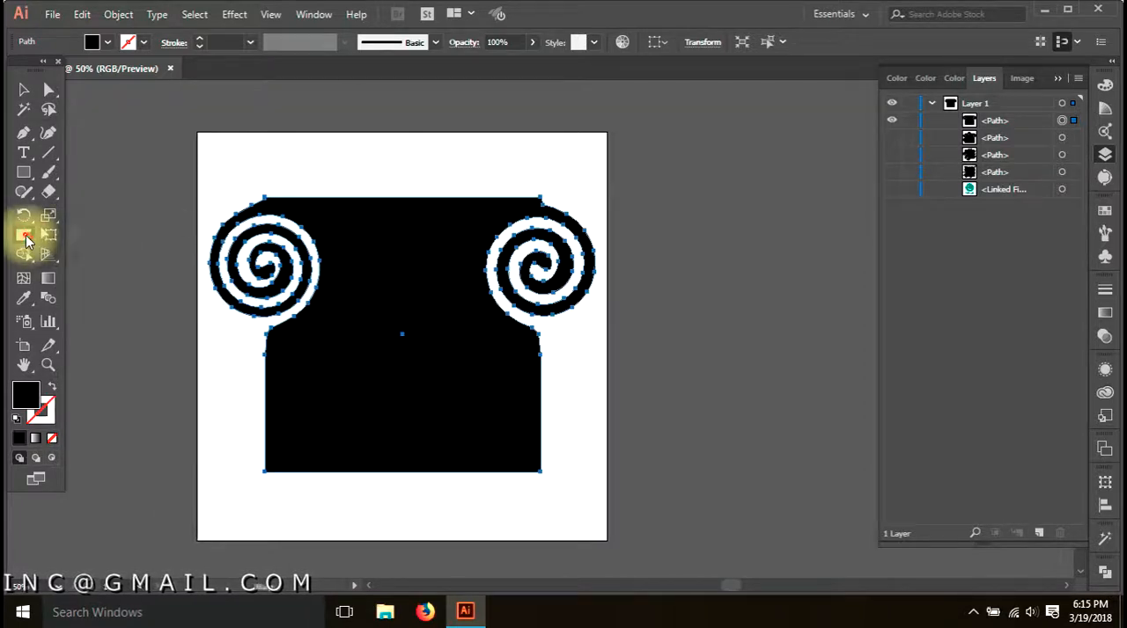
Set the Warp tool's detail to 10 and pull the shape's top edge into two curved horns
{"action": "double_click", "coordinate": [25, 236]}
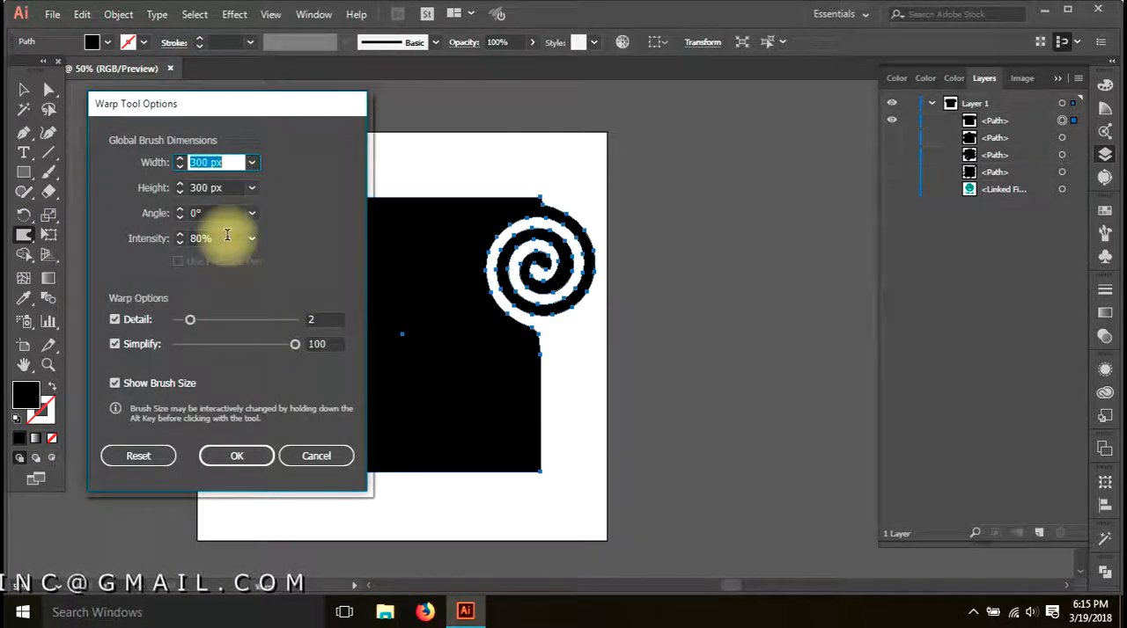
{"action": "left_click_drag", "start_coordinate": [239, 318], "coordinate": [309, 321]}
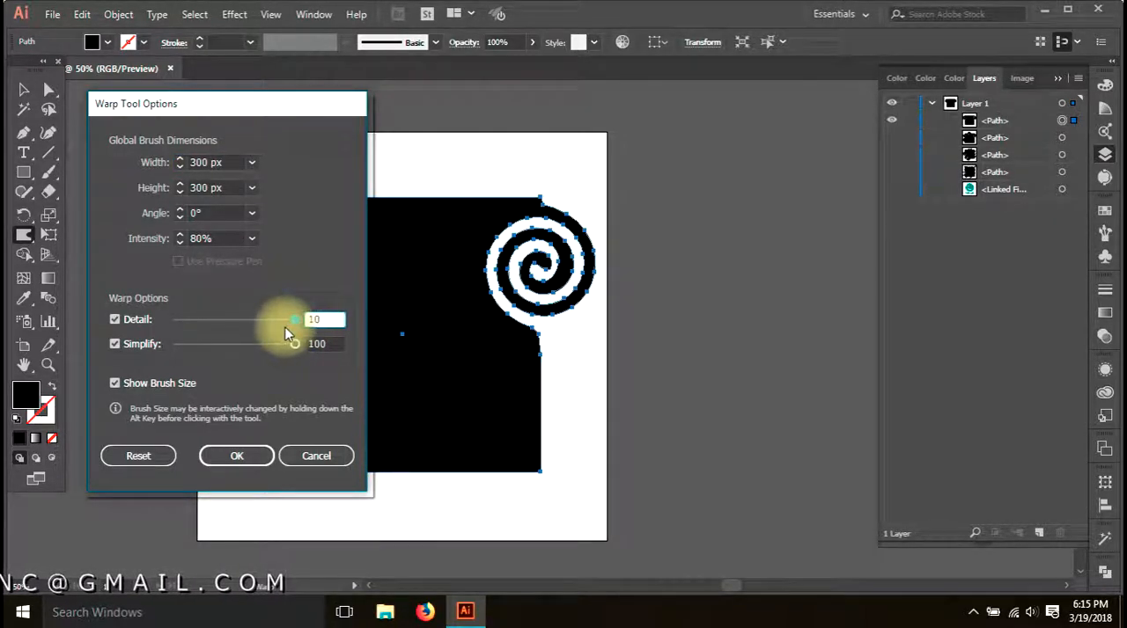
{"action": "left_click", "coordinate": [236, 458]}
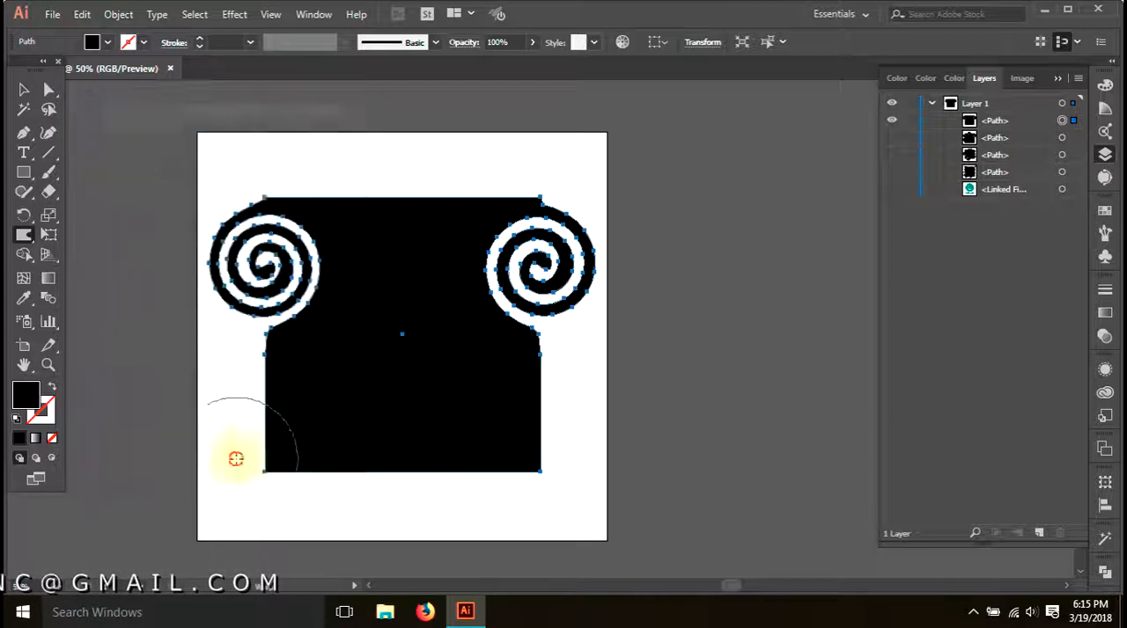
{"action": "mouse_move", "coordinate": [418, 233]}
{"action": "left_mouse_down"}
{"action": "mouse_move", "coordinate": [475, 132]}
{"action": "mouse_move", "coordinate": [573, 98]}
{"action": "mouse_move", "coordinate": [659, 132]}
{"action": "mouse_move", "coordinate": [705, 185]}
{"action": "left_mouse_up"}
{"action": "mouse_move", "coordinate": [412, 250]}
{"action": "left_mouse_down"}
{"action": "mouse_move", "coordinate": [364, 144]}
{"action": "mouse_move", "coordinate": [55, 176]}
{"action": "mouse_move", "coordinate": [66, 264]}
{"action": "left_mouse_up"}
{"action": "left_click_drag", "start_coordinate": [547, 487], "coordinate": [536, 326]}
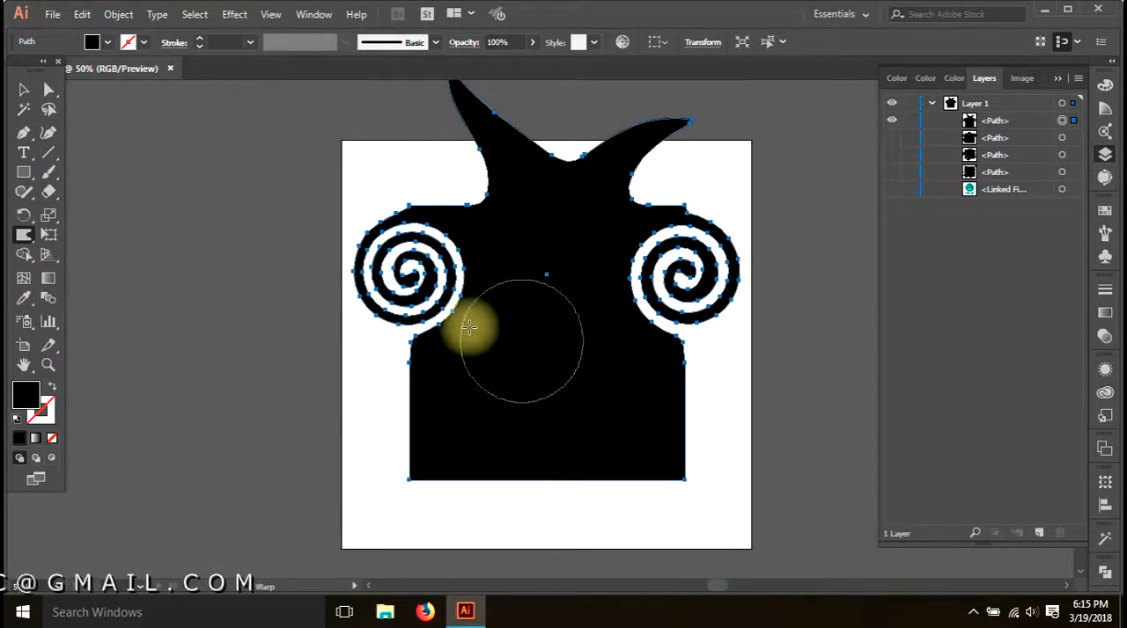
Set the Warp brush's width and height to 100 px and pull a pointed spike out of the left horn's outer side
{"action": "double_click", "coordinate": [24, 235]}
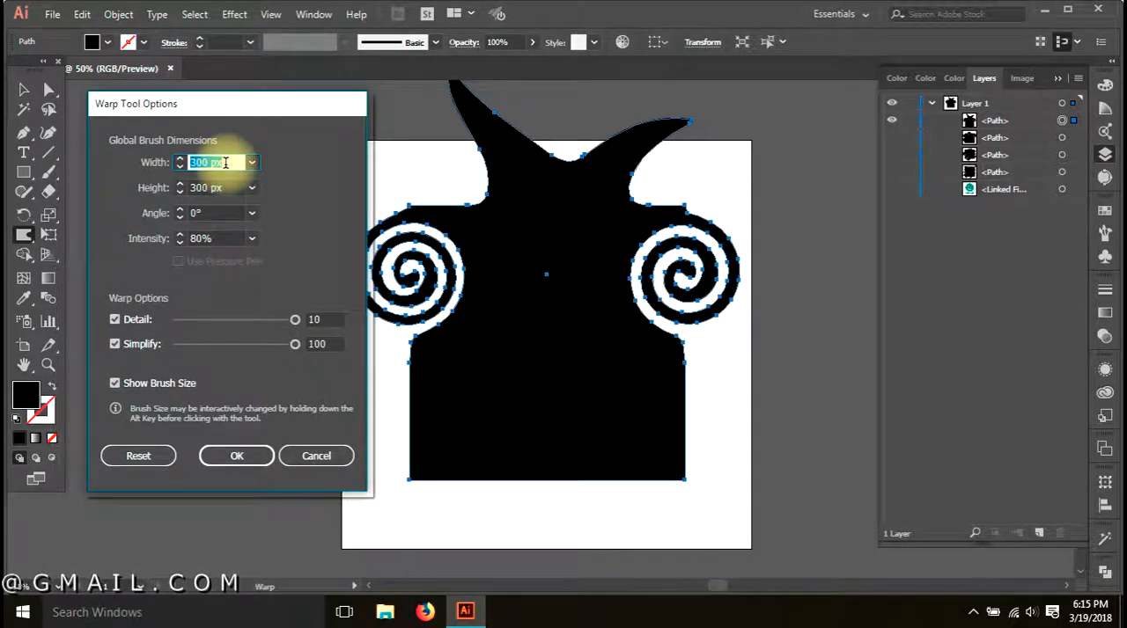
{"action": "type", "text": "100"}
{"action": "key", "text": "Tab"}
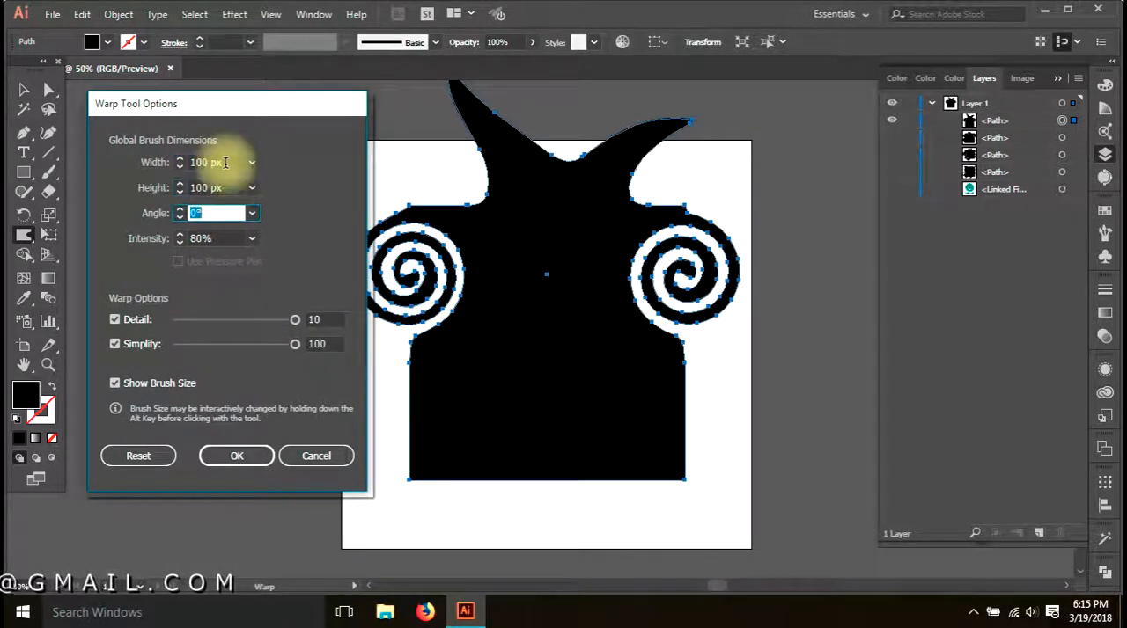
{"action": "left_click", "coordinate": [223, 469]}
{"action": "mouse_move", "coordinate": [500, 164]}
{"action": "left_mouse_down"}
{"action": "mouse_move", "coordinate": [420, 155]}
{"action": "mouse_move", "coordinate": [391, 165]}
{"action": "left_mouse_up"}
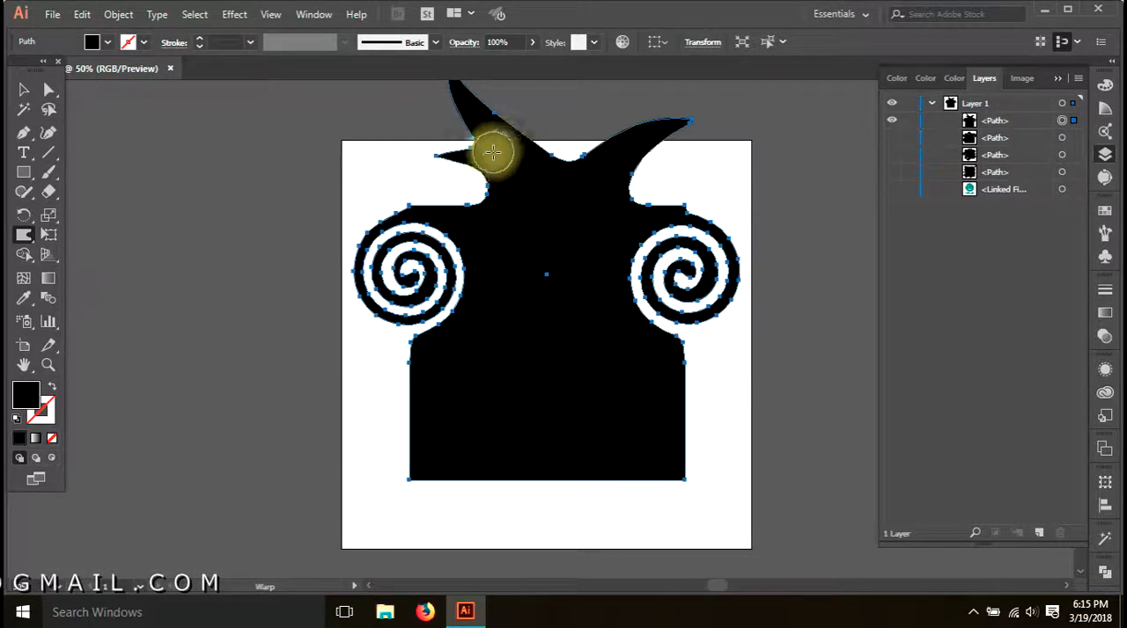
{"action": "left_click_drag", "start_coordinate": [493, 166], "coordinate": [375, 166]}
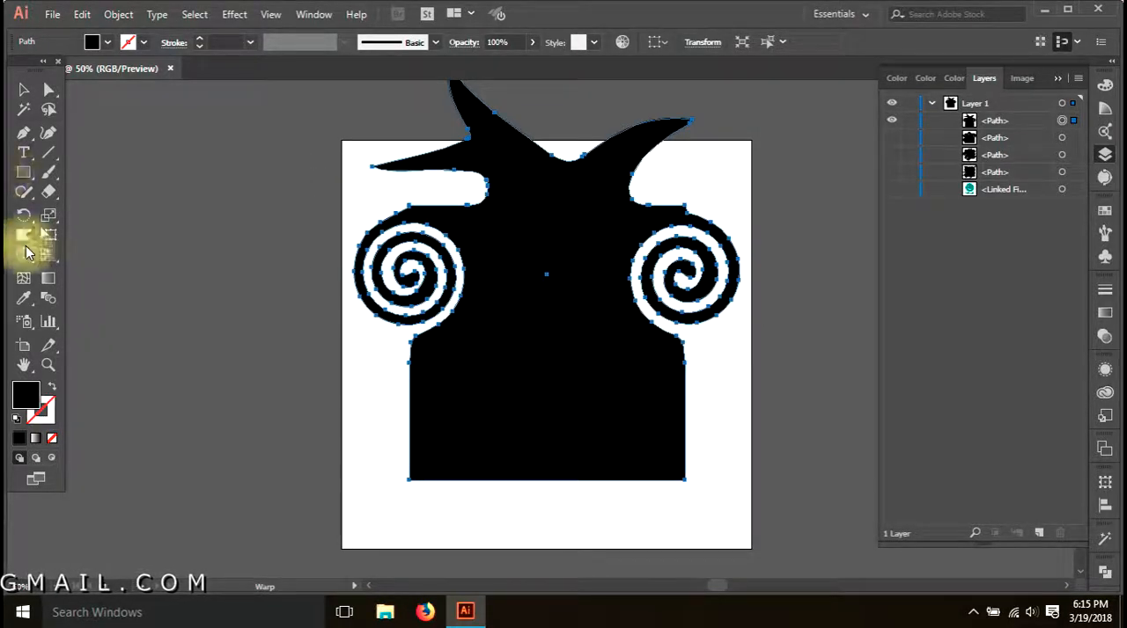
Set the Warp tool's intensity to 100% and pull long curling tendrils out of the shape's horns, left spike and top edge
{"action": "double_click", "coordinate": [26, 252]}
{"action": "left_click", "coordinate": [648, 513]}
{"action": "double_click", "coordinate": [23, 234]}
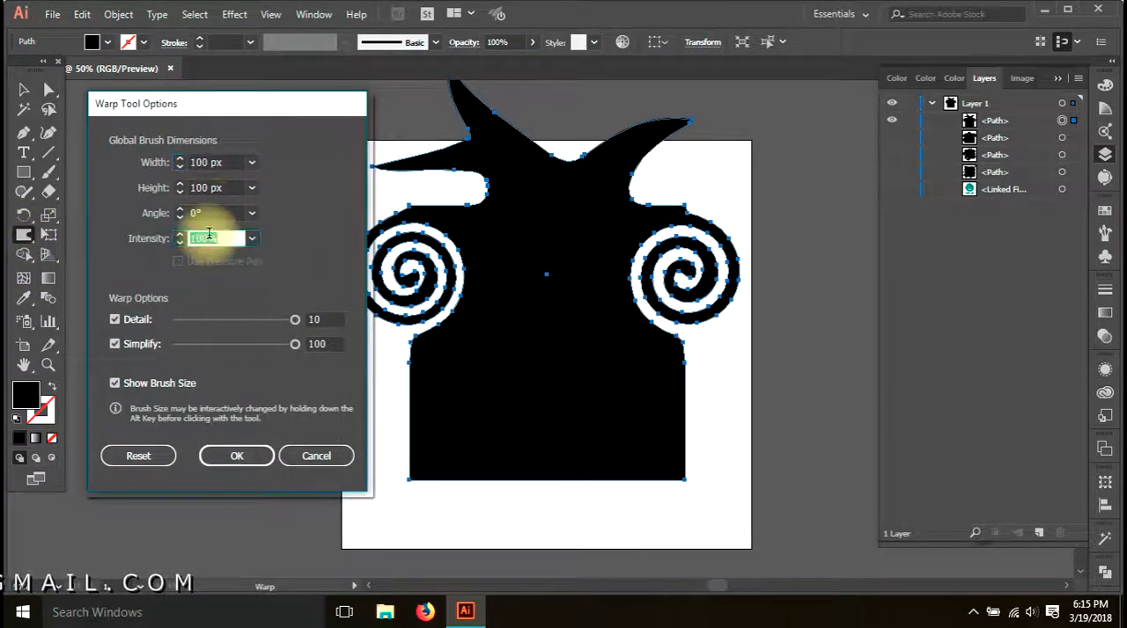
{"action": "left_click", "coordinate": [237, 455]}
{"action": "mouse_move", "coordinate": [495, 161]}
{"action": "left_mouse_down"}
{"action": "mouse_move", "coordinate": [346, 186]}
{"action": "mouse_move", "coordinate": [286, 256]}
{"action": "mouse_move", "coordinate": [305, 340]}
{"action": "mouse_move", "coordinate": [227, 438]}
{"action": "mouse_move", "coordinate": [153, 286]}
{"action": "mouse_move", "coordinate": [243, 352]}
{"action": "left_mouse_up"}
{"action": "mouse_move", "coordinate": [604, 293]}
{"action": "left_mouse_down"}
{"action": "mouse_move", "coordinate": [643, 120]}
{"action": "mouse_move", "coordinate": [714, 110]}
{"action": "mouse_move", "coordinate": [779, 163]}
{"action": "mouse_move", "coordinate": [736, 193]}
{"action": "mouse_move", "coordinate": [701, 164]}
{"action": "mouse_move", "coordinate": [742, 167]}
{"action": "left_mouse_up"}
{"action": "mouse_move", "coordinate": [583, 181]}
{"action": "left_mouse_down"}
{"action": "mouse_move", "coordinate": [636, 93]}
{"action": "mouse_move", "coordinate": [821, 192]}
{"action": "left_mouse_up"}
{"action": "mouse_move", "coordinate": [791, 490]}
{"action": "left_mouse_down"}
{"action": "mouse_move", "coordinate": [736, 489]}
{"action": "mouse_move", "coordinate": [683, 437]}
{"action": "mouse_move", "coordinate": [621, 303]}
{"action": "left_mouse_up"}
{"action": "scroll", "coordinate": [742, 488], "scroll_direction": "down", "scroll_amount": 1}
{"action": "mouse_move", "coordinate": [505, 253]}
{"action": "left_mouse_down"}
{"action": "mouse_move", "coordinate": [505, 194]}
{"action": "mouse_move", "coordinate": [359, 230]}
{"action": "mouse_move", "coordinate": [370, 234]}
{"action": "left_mouse_up"}
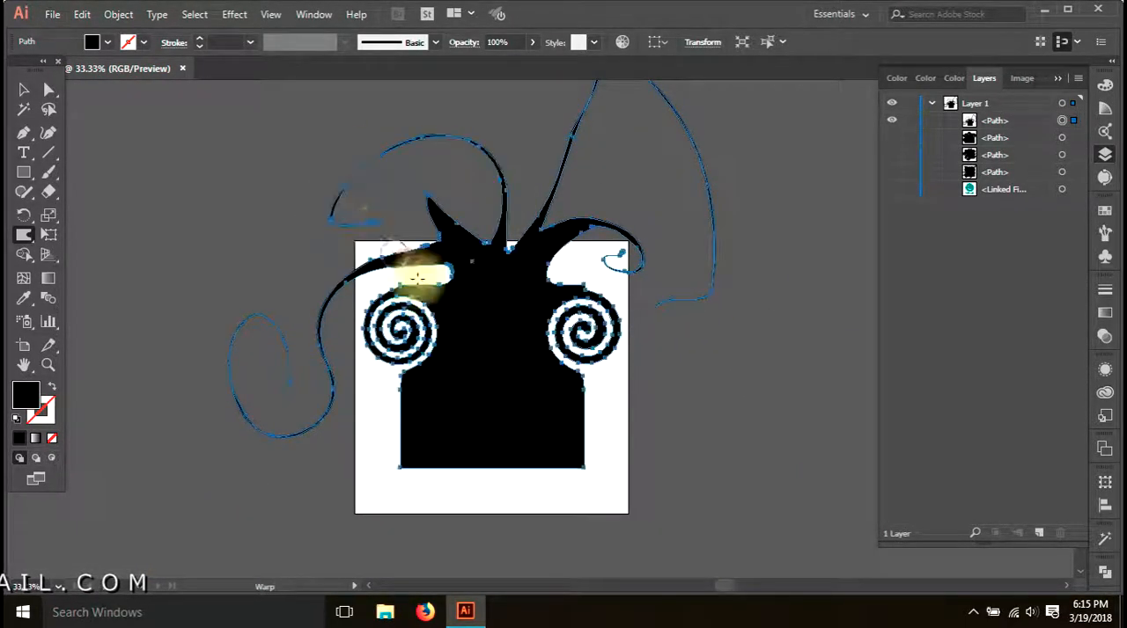
Warp several thin tentacles outward from the shape's lower sides and bottom edge
{"action": "mouse_move", "coordinate": [546, 407]}
{"action": "left_mouse_down"}
{"action": "mouse_move", "coordinate": [685, 383]}
{"action": "mouse_move", "coordinate": [684, 352]}
{"action": "left_mouse_up"}
{"action": "mouse_move", "coordinate": [415, 408]}
{"action": "left_mouse_down"}
{"action": "mouse_move", "coordinate": [345, 466]}
{"action": "mouse_move", "coordinate": [344, 503]}
{"action": "mouse_move", "coordinate": [394, 477]}
{"action": "mouse_move", "coordinate": [360, 536]}
{"action": "left_mouse_up"}
{"action": "left_click_drag", "start_coordinate": [465, 443], "coordinate": [478, 596]}
{"action": "left_click_drag", "start_coordinate": [529, 344], "coordinate": [615, 401]}
{"action": "left_click_drag", "start_coordinate": [572, 338], "coordinate": [671, 368]}
Deselect the warped shape to examine its spirals and tentacles as a whole, and select it again
{"action": "key", "text": "a"}
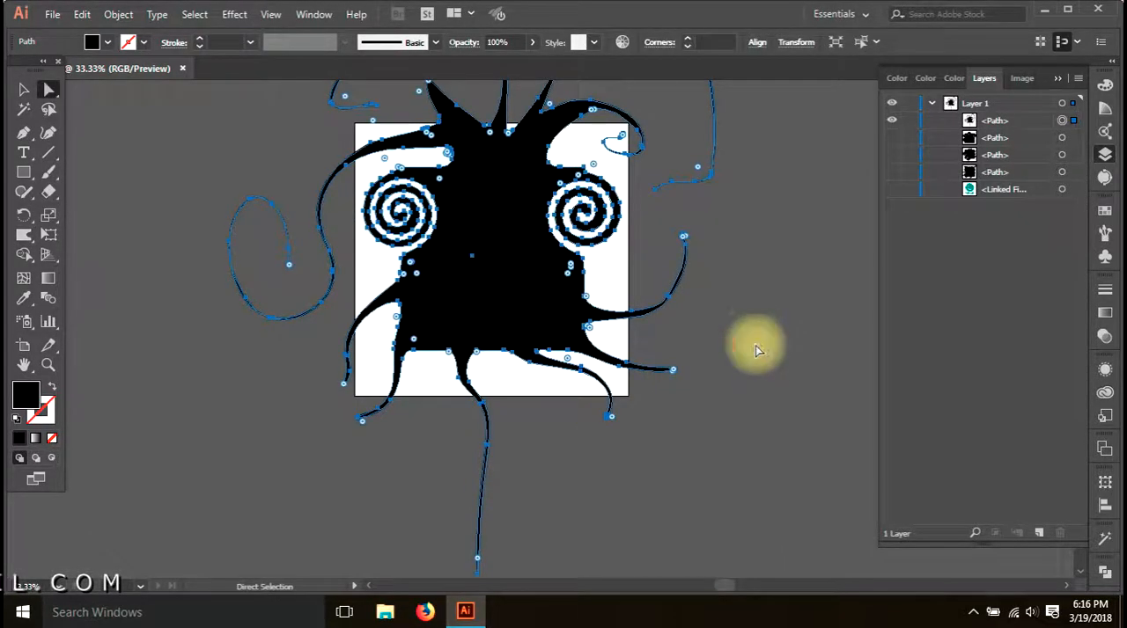
{"action": "left_click", "coordinate": [752, 340]}
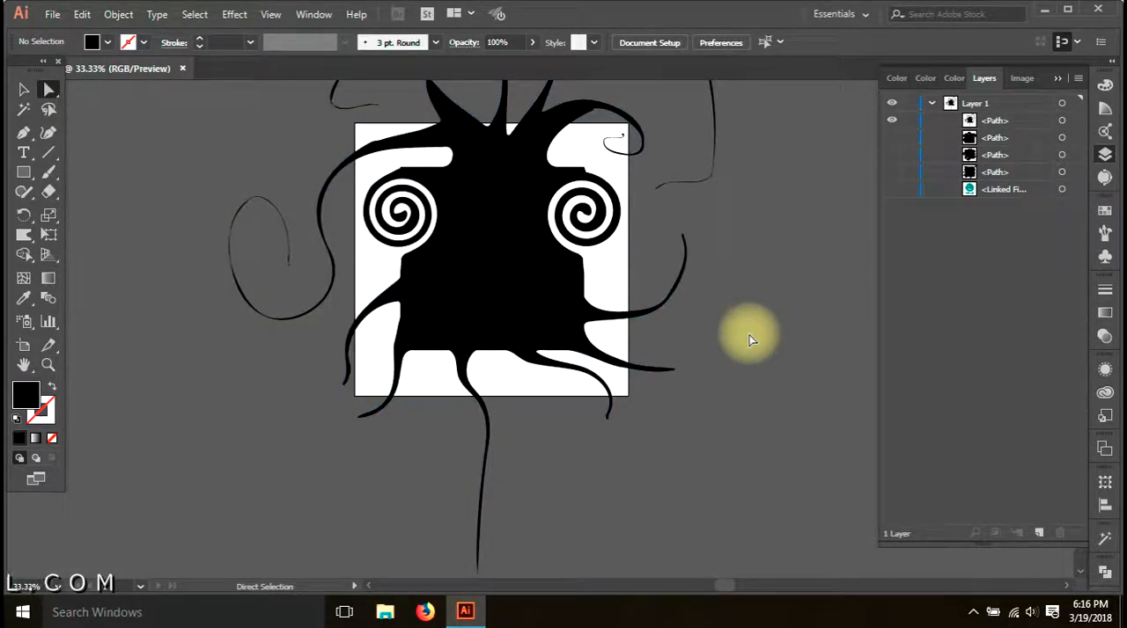
{"action": "left_click_drag", "start_coordinate": [756, 326], "coordinate": [718, 409]}
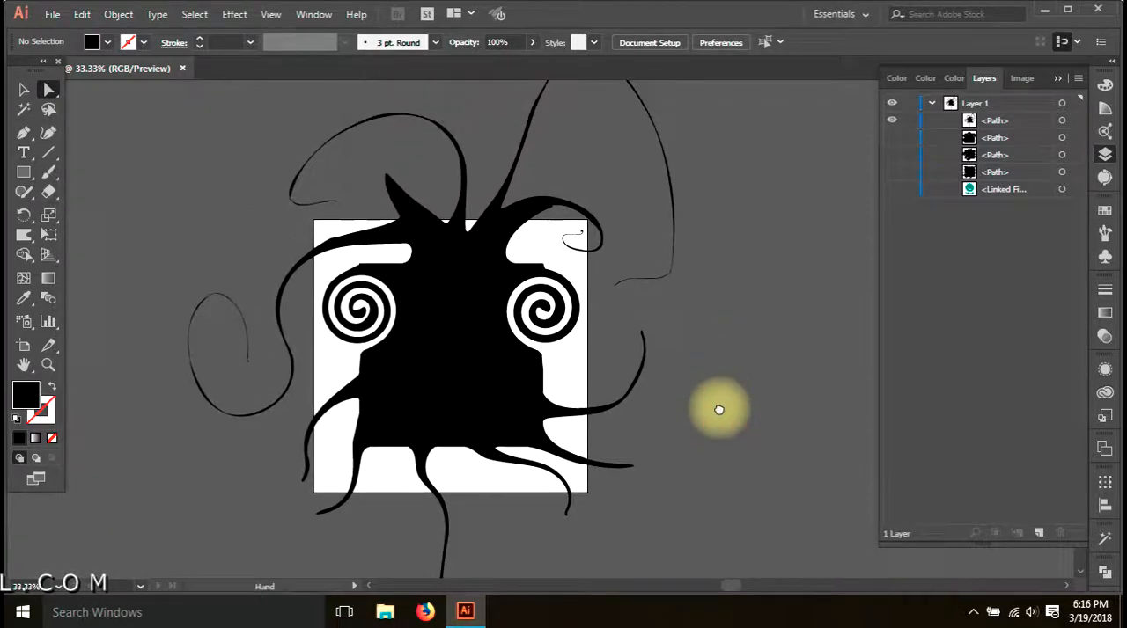
{"action": "scroll", "coordinate": [650, 416], "scroll_direction": "down", "scroll_amount": 1}
{"action": "scroll", "coordinate": [671, 425], "scroll_direction": "up", "scroll_amount": 1}
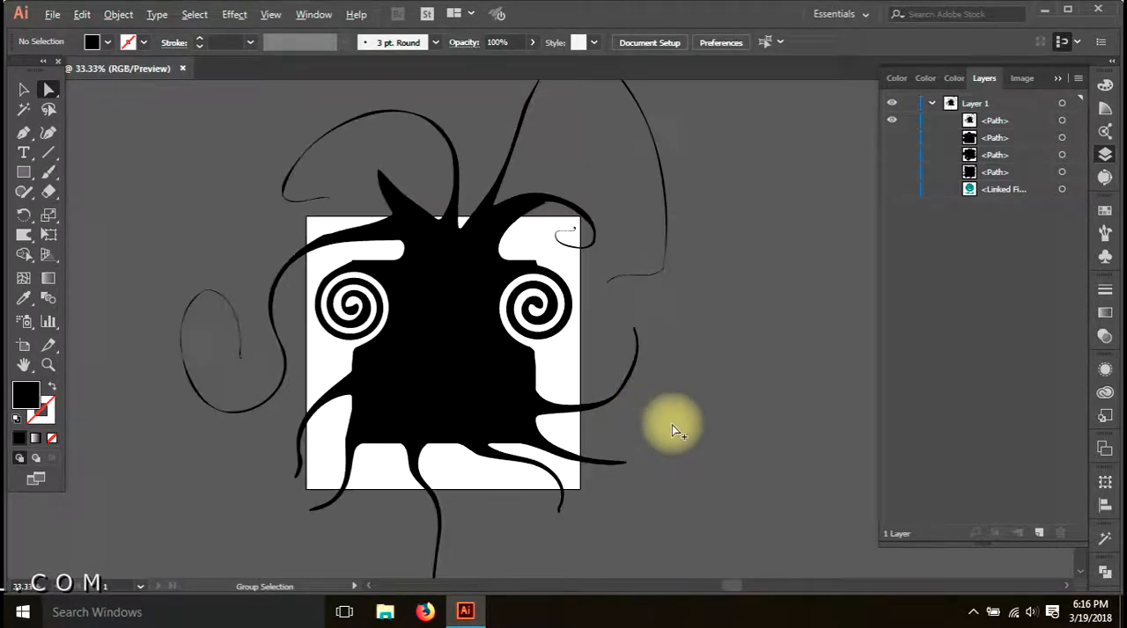
{"action": "left_click", "coordinate": [458, 386]}
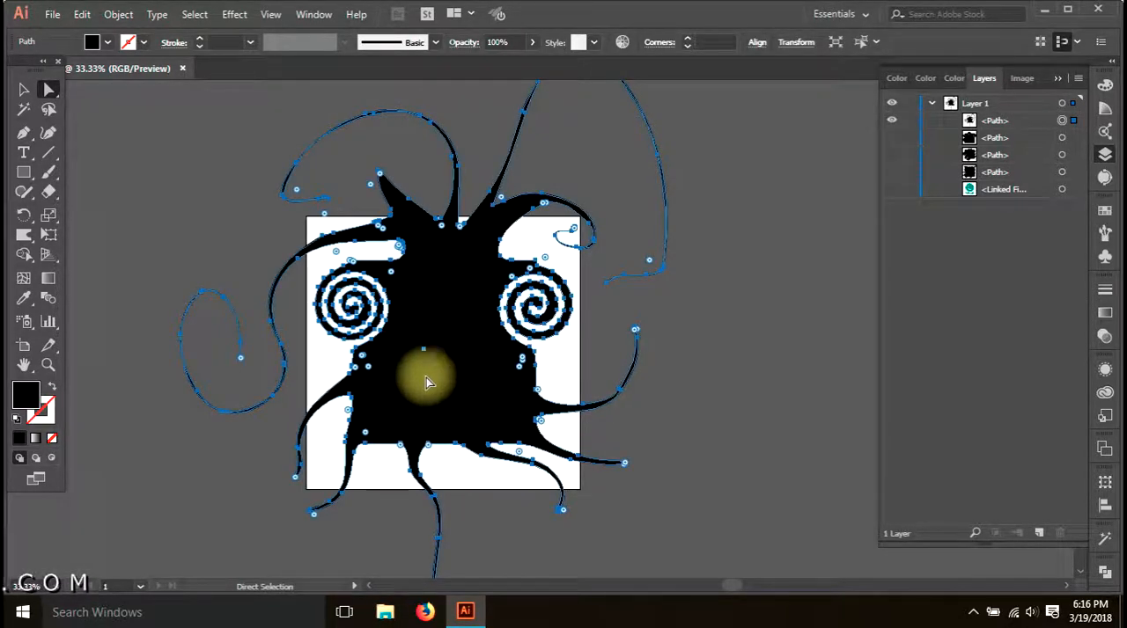
Reactivate the Warp tool and look through the Distort & Transform effects and the Envelope Distort commands without applying any
{"action": "mouse_move", "coordinate": [29, 248]}
{"action": "left_mouse_down"}
{"action": "mouse_move", "coordinate": [82, 280]}
{"action": "mouse_move", "coordinate": [206, 167]}
{"action": "mouse_move", "coordinate": [219, 88]}
{"action": "left_mouse_up"}
{"action": "left_click", "coordinate": [234, 14]}
{"action": "mouse_move", "coordinate": [297, 146]}
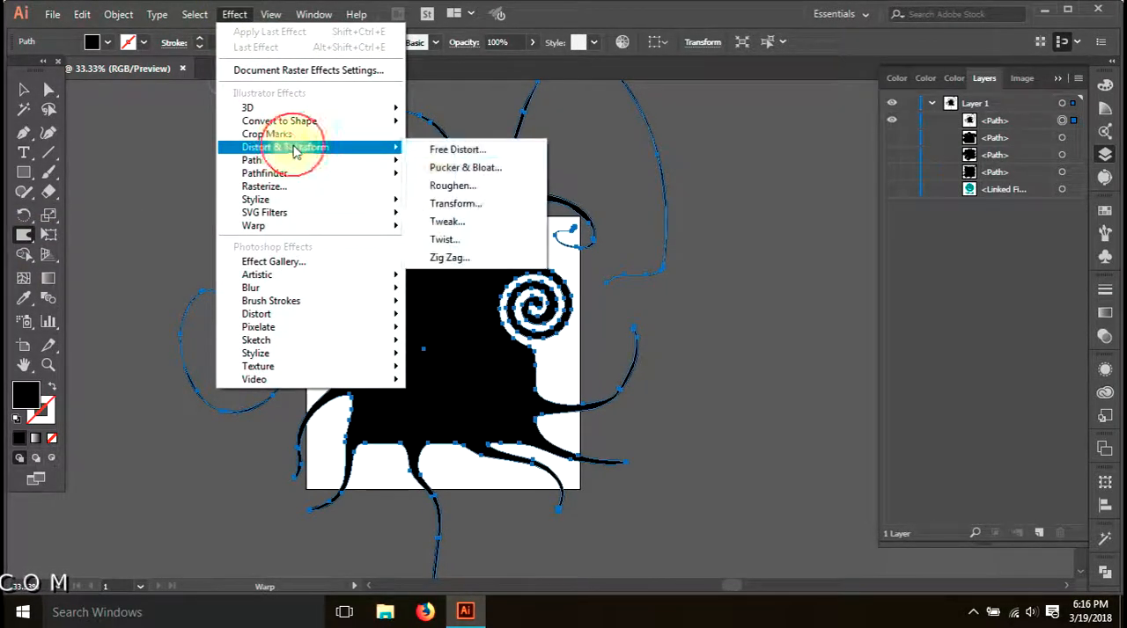
{"action": "left_click", "coordinate": [118, 14]}
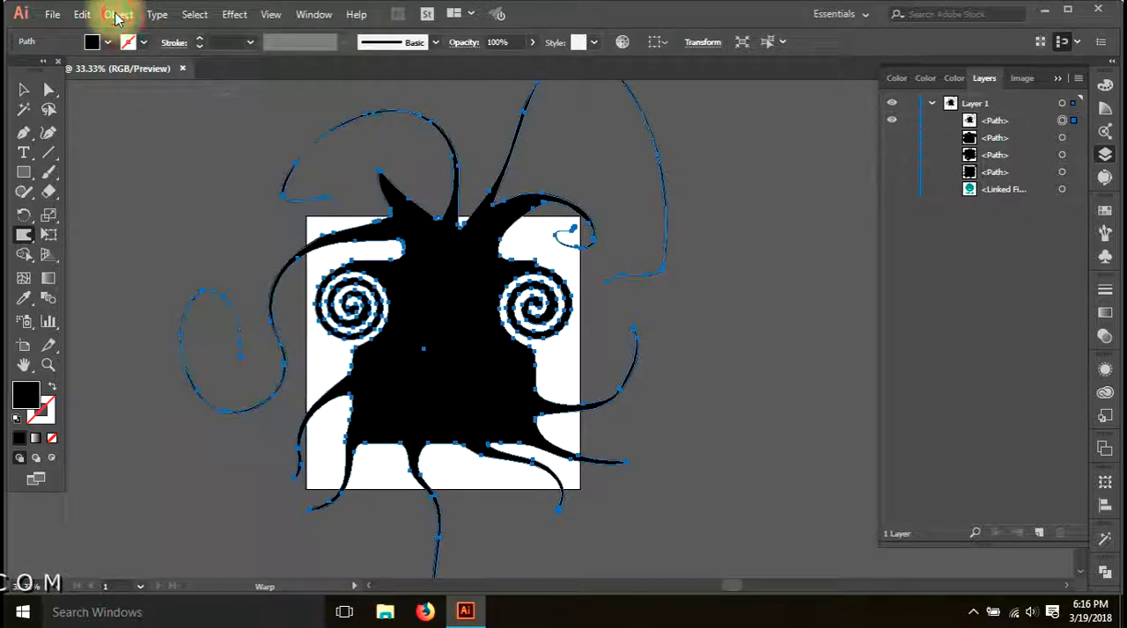
{"action": "left_click", "coordinate": [118, 14]}
{"action": "mouse_move", "coordinate": [224, 421]}
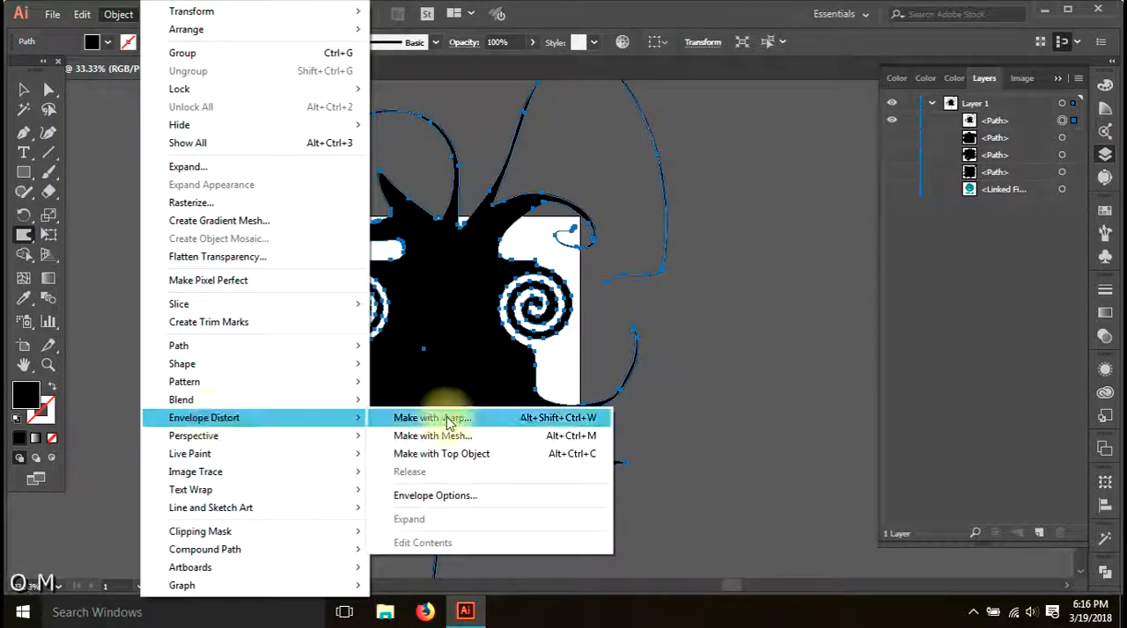
{"action": "left_click", "coordinate": [705, 393]}
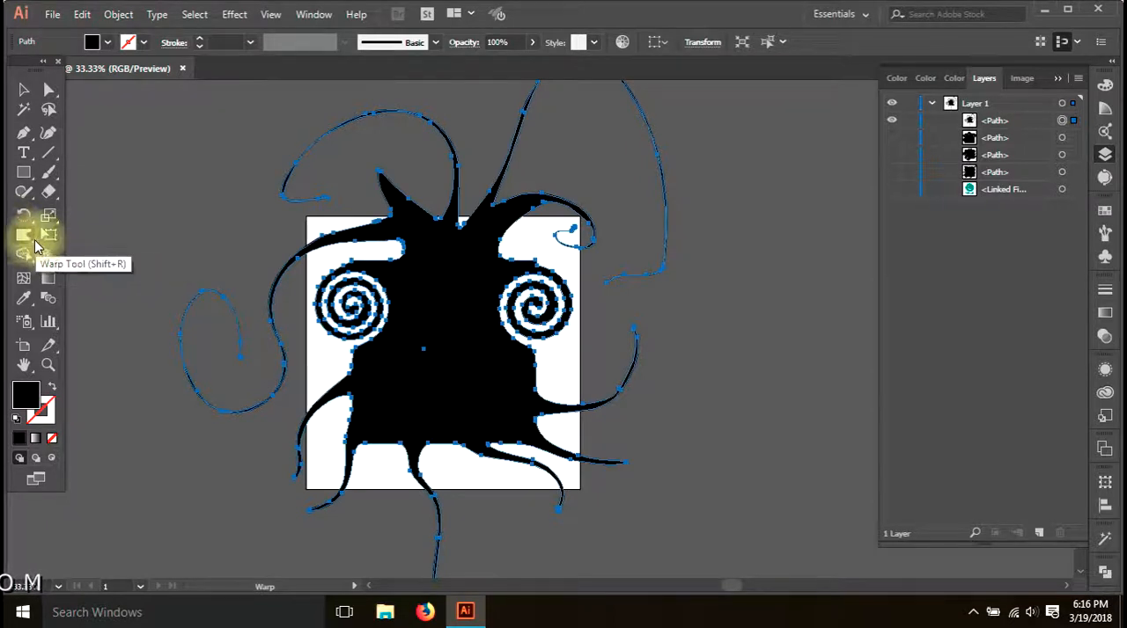
{"action": "left_click", "coordinate": [52, 14]}
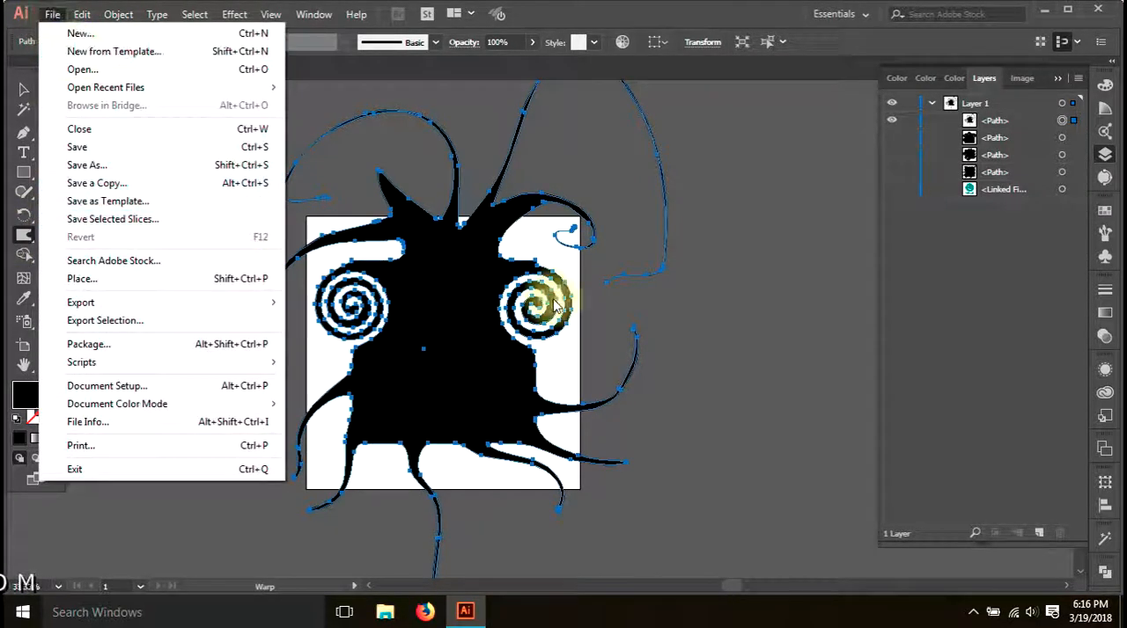
{"action": "left_click", "coordinate": [668, 332]}
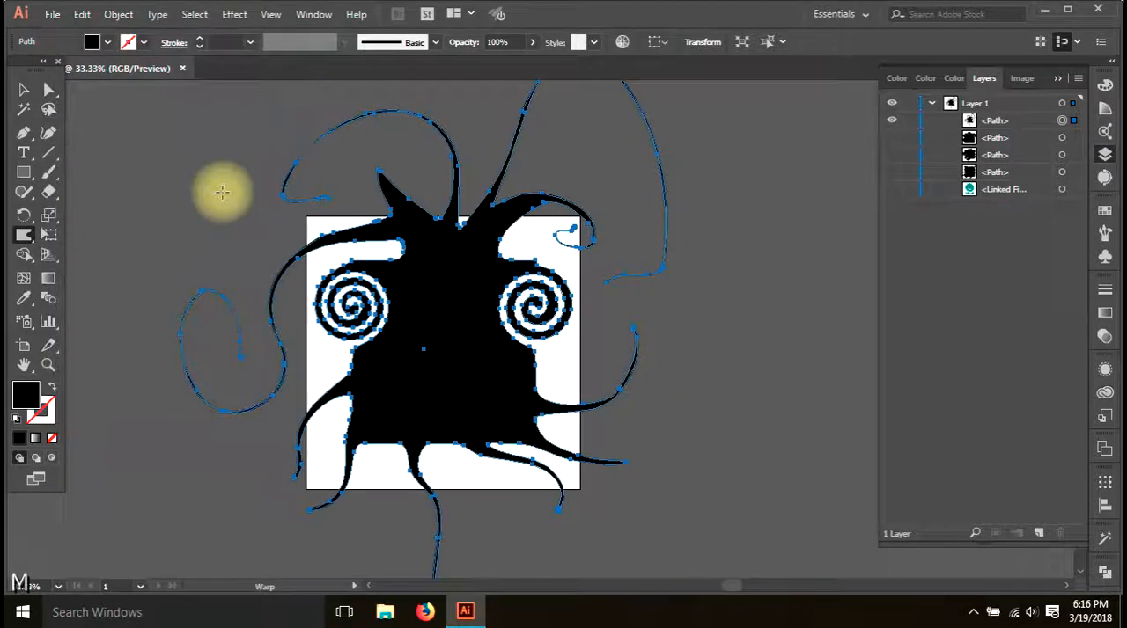
Deselect the warped shape, hide its path and show the linked Grafixers logo on the artboard
{"action": "left_click", "coordinate": [21, 92]}
{"action": "left_click", "coordinate": [148, 181]}
{"action": "left_click", "coordinate": [467, 353]}
{"action": "left_click", "coordinate": [859, 365]}
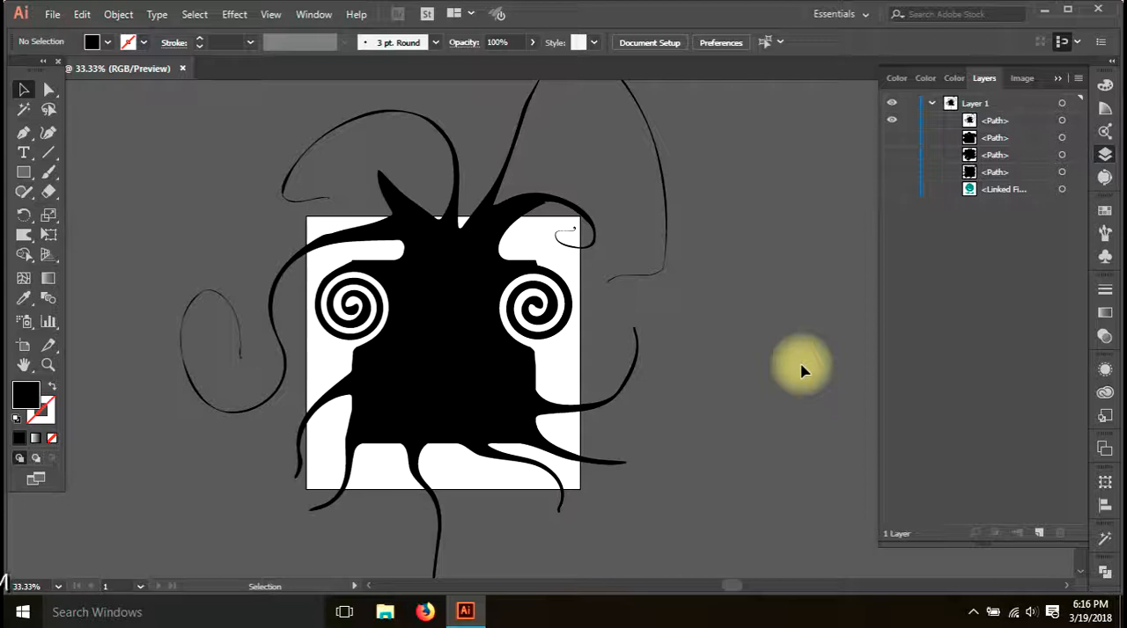
{"action": "left_click_drag", "start_coordinate": [891, 122], "coordinate": [893, 198]}
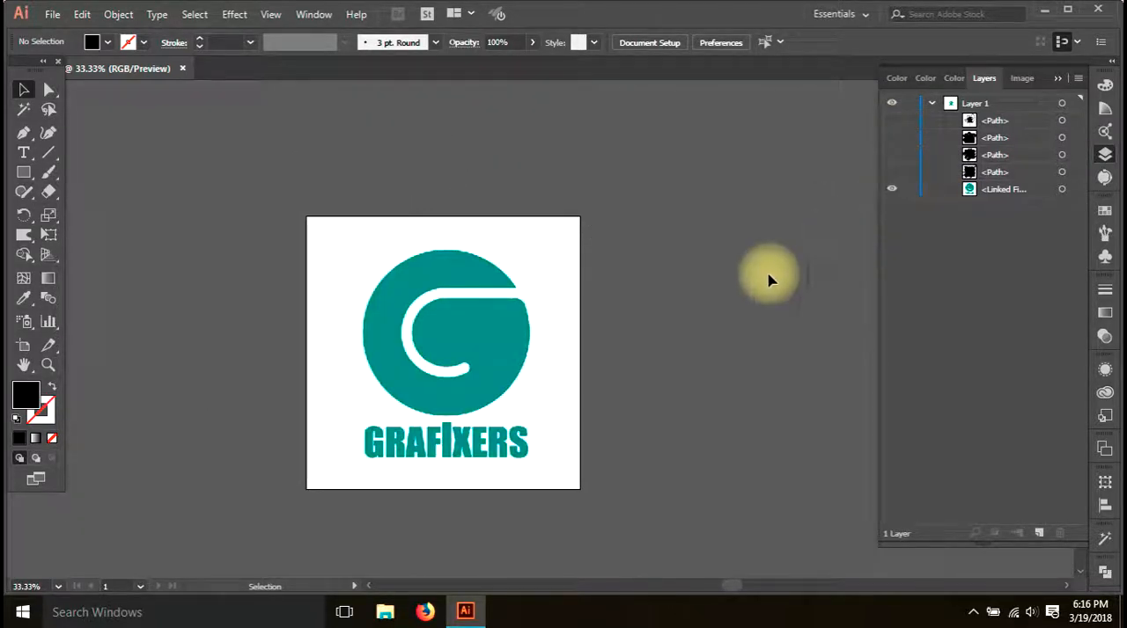